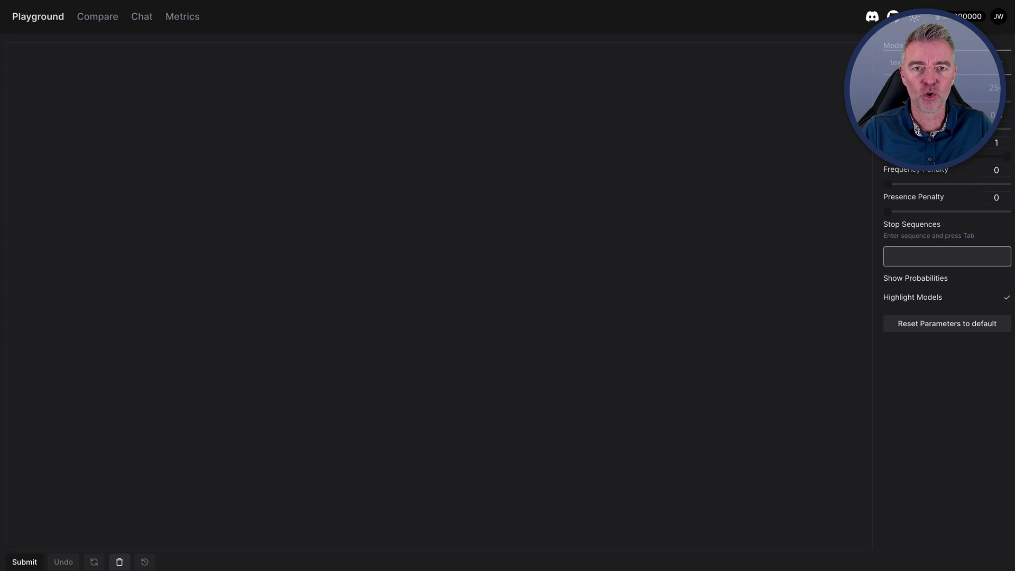
- Set the playground's model to gpt-4-32k-0613 from the OpenAI models
mouse_move(566, 1)
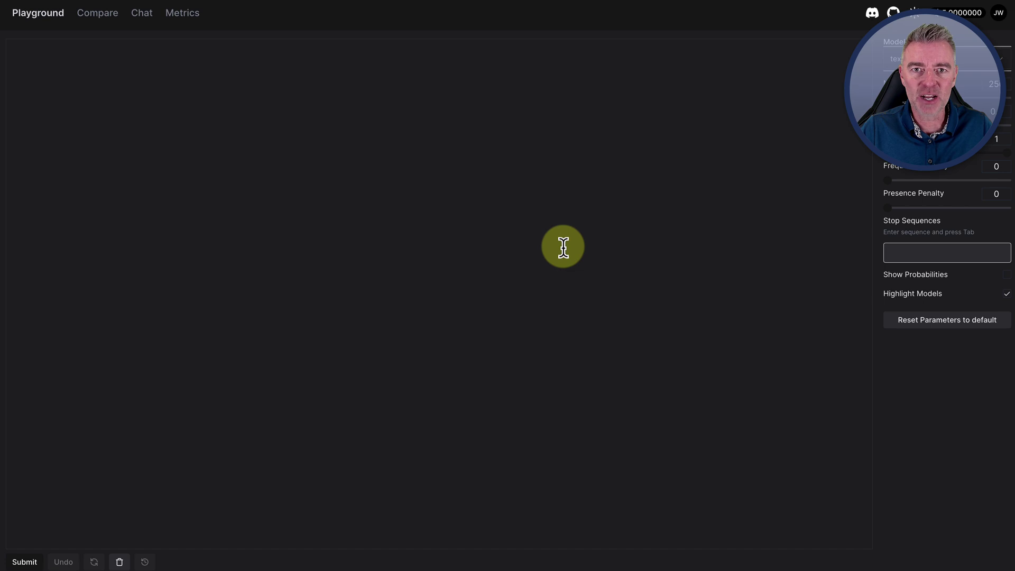
click(973, 58)
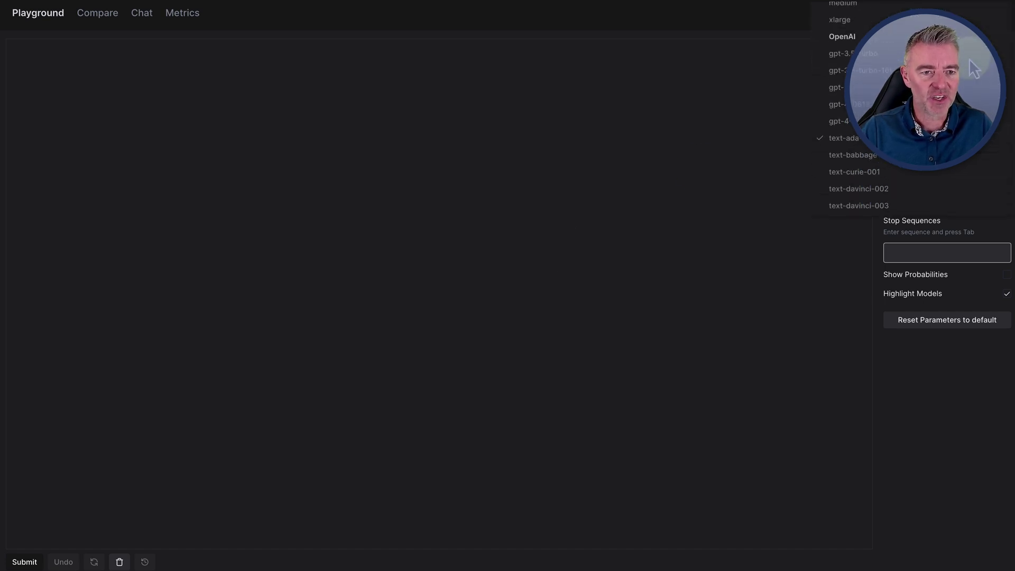
click(852, 125)
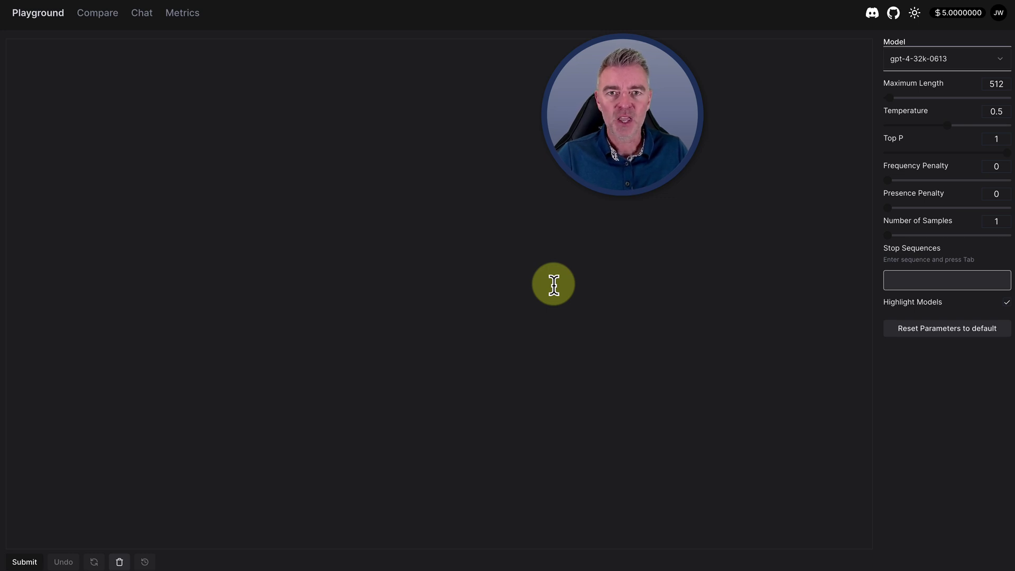
- View the option for topping up the account's credit balance and close it without buying
click(957, 14)
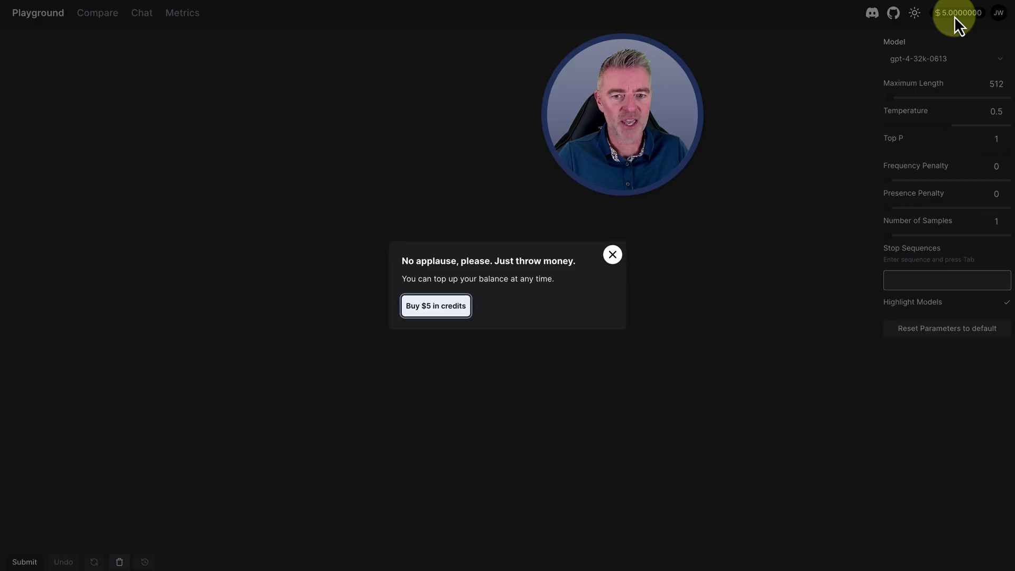
click(491, 391)
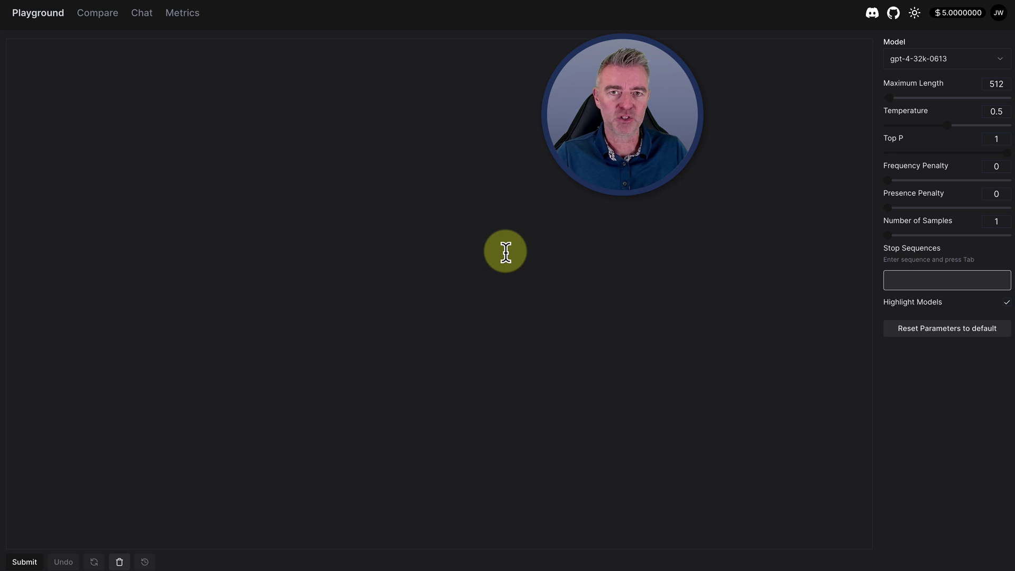
click(873, 13)
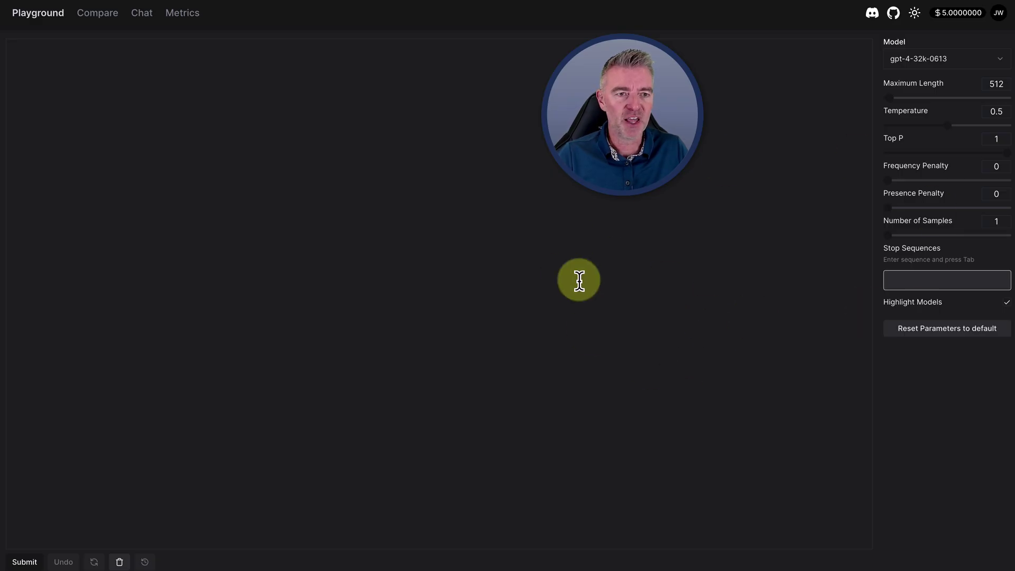
click(894, 19)
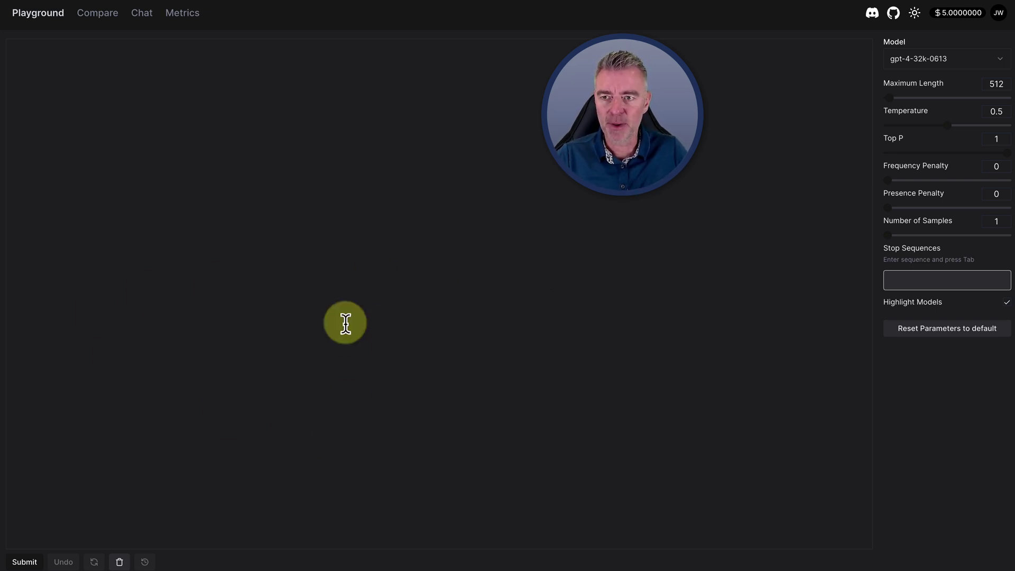
- Switch to the model comparison page and enable Anthropic's claude-instant-v1-100k
click(111, 24)
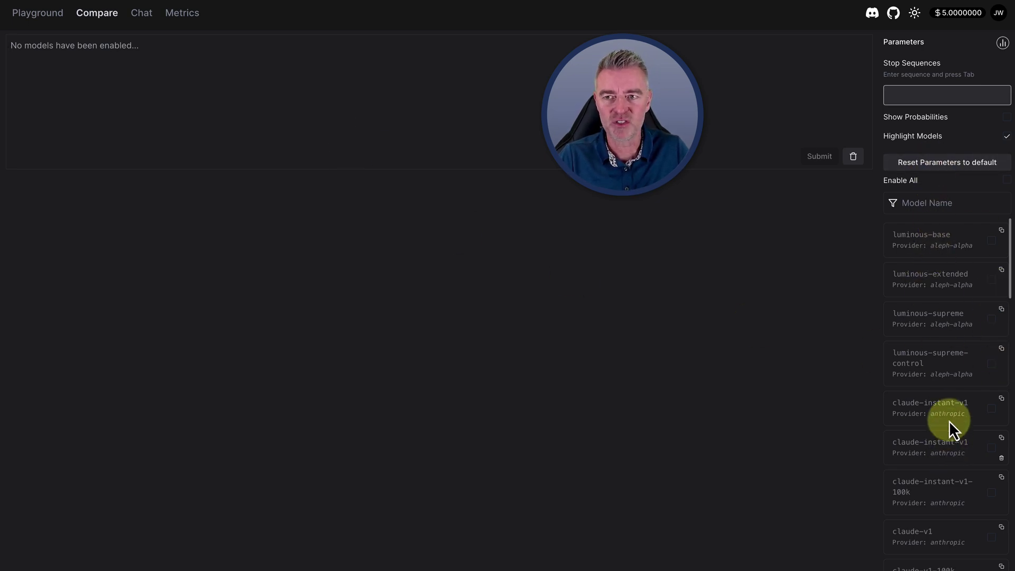
scroll(949, 423, down, 2)
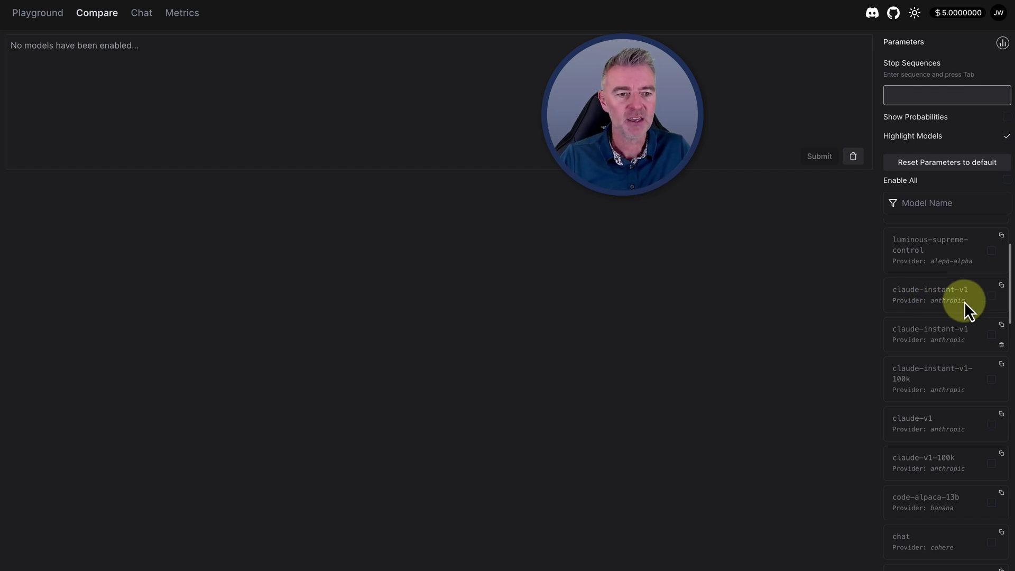
scroll(954, 322, down, 1)
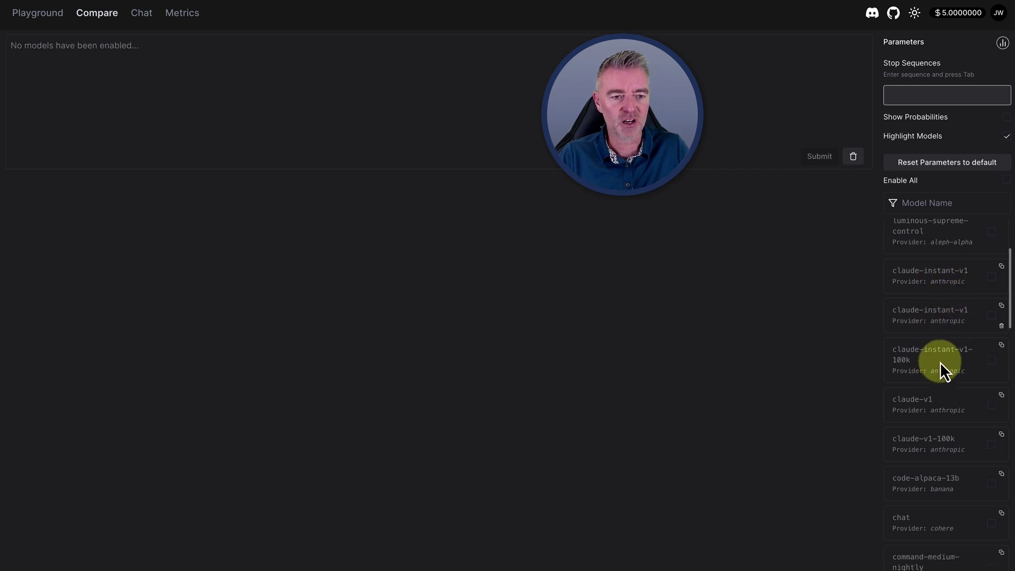
click(992, 366)
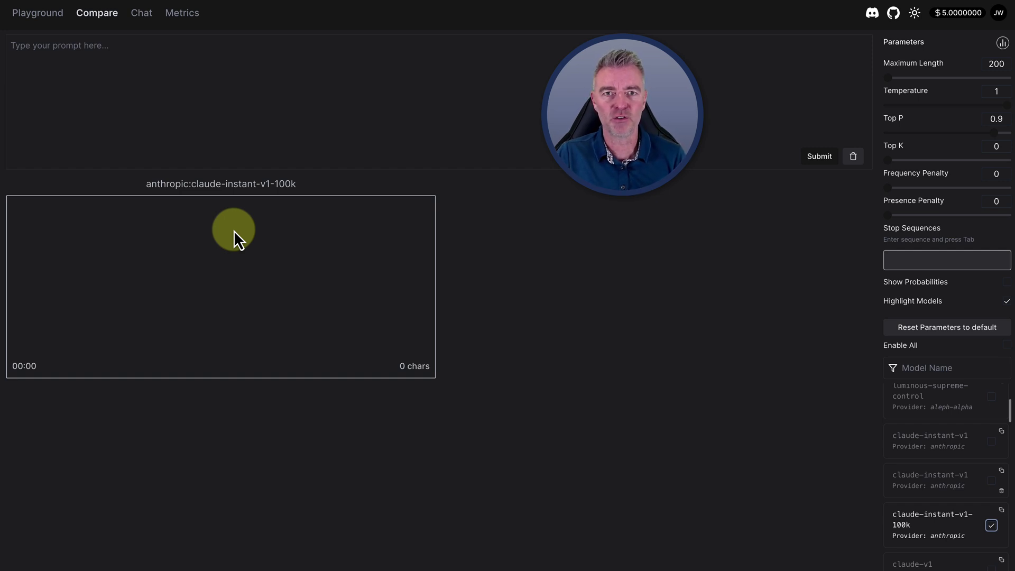
- Enable OpenAI's gpt-4-32k-0613 as the second model in the comparison
scroll(939, 419, down, 5)
scroll(940, 423, down, 1)
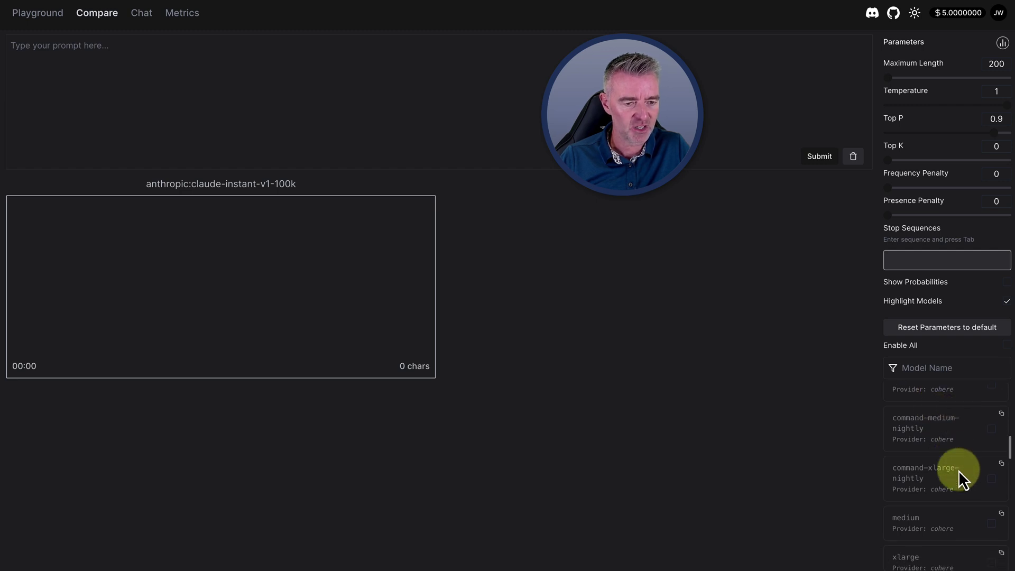
scroll(959, 471, down, 1)
scroll(960, 471, down, 1)
scroll(959, 471, down, 5)
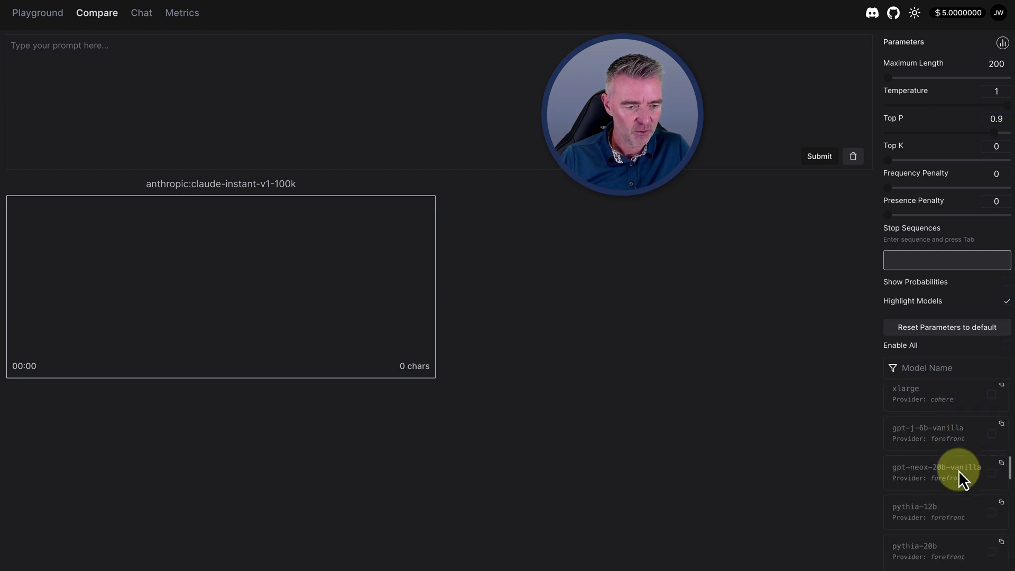
scroll(959, 471, down, 8)
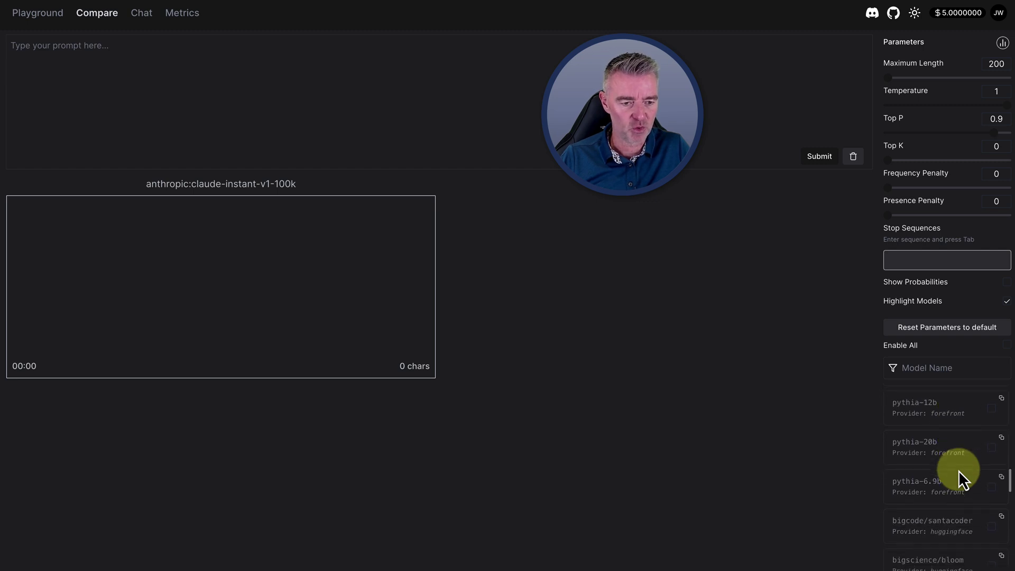
scroll(959, 471, up, 3)
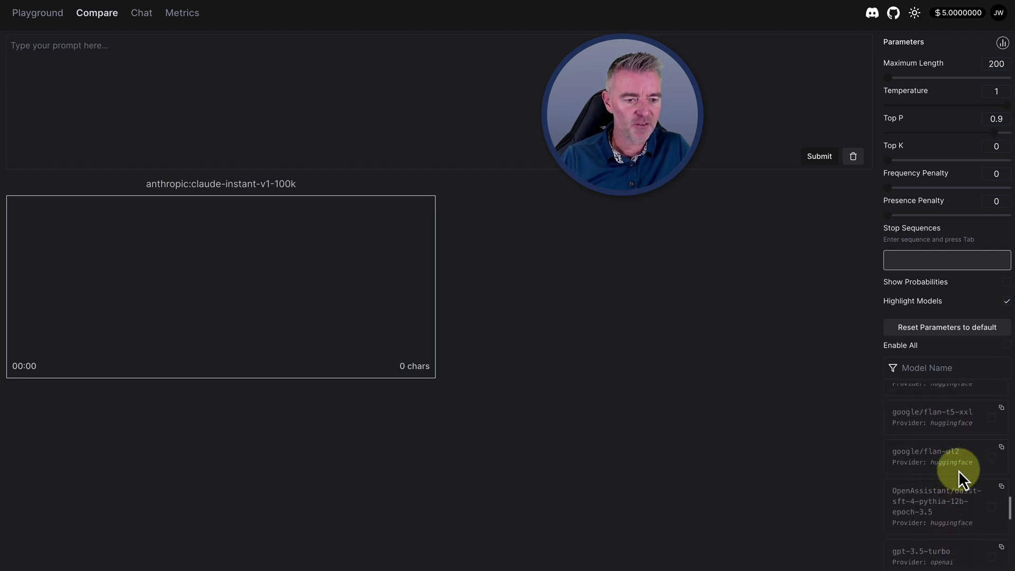
scroll(943, 492, down, 3)
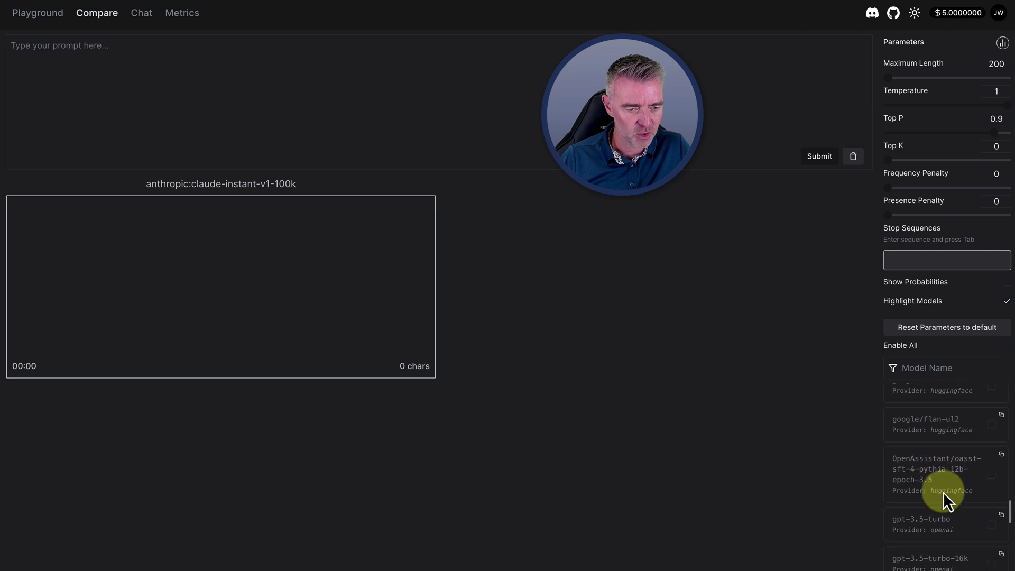
scroll(944, 492, down, 5)
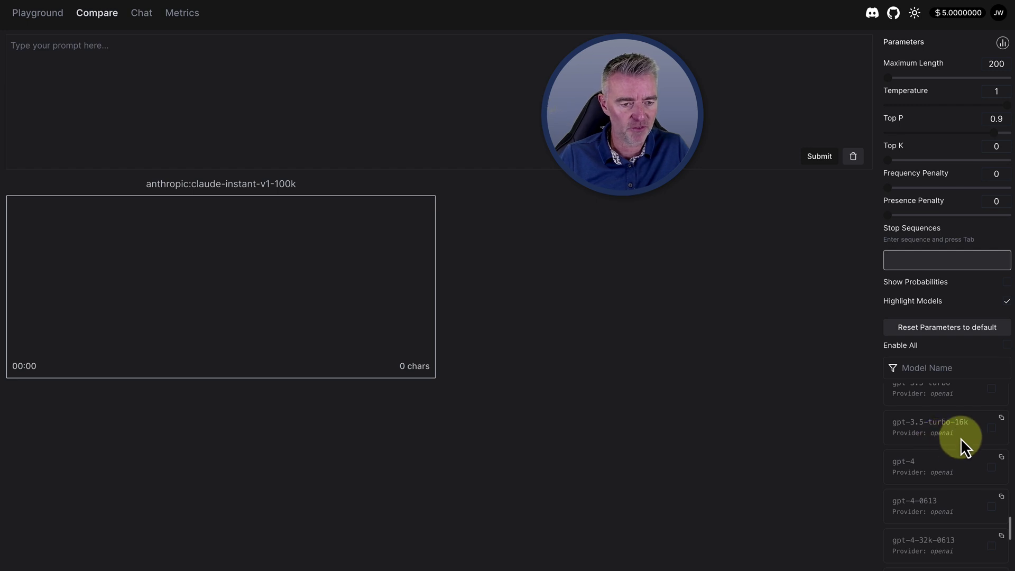
scroll(961, 452, down, 1)
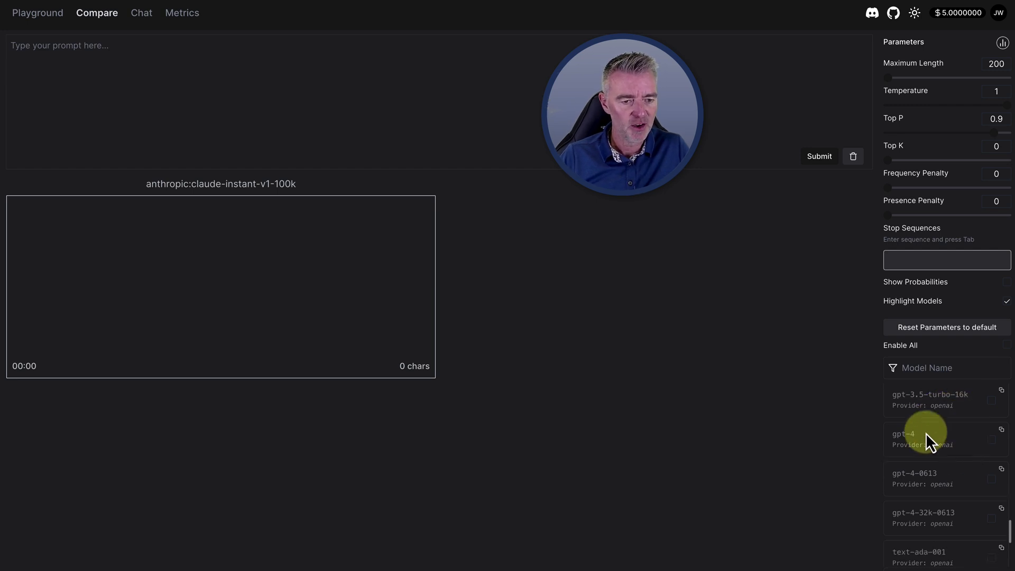
scroll(961, 452, down, 3)
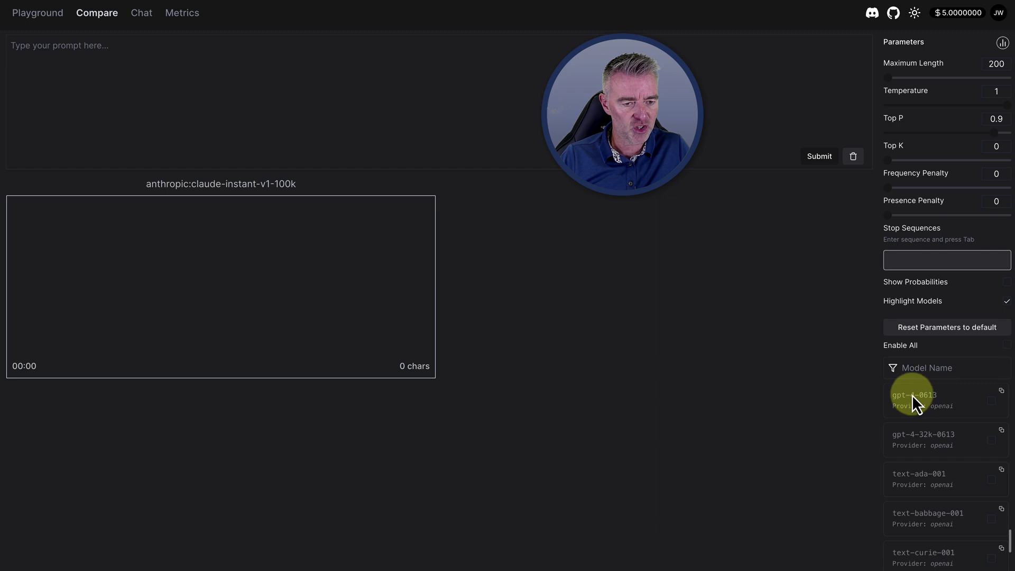
click(993, 444)
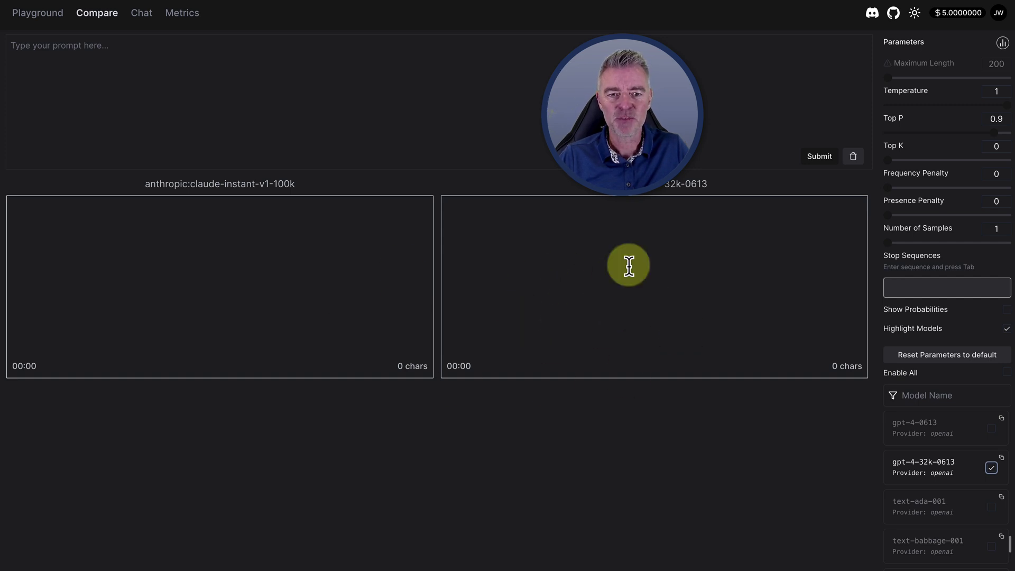
- Submit the prompt "Can you write me a 1000 word article about the benefits of using AI in small businesses and do it in a friendly journalistic style?"
click(305, 65)
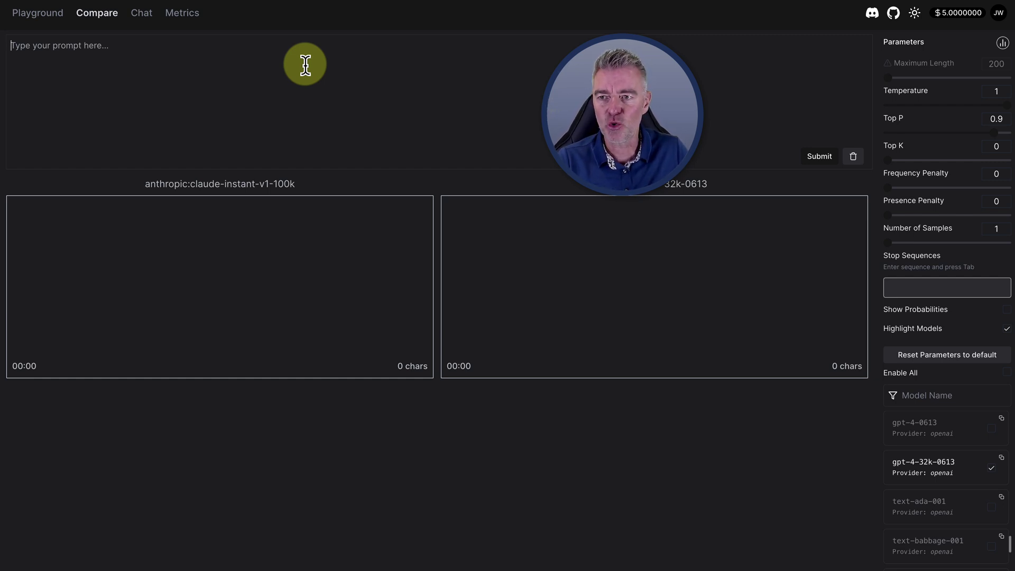
text(Can you write me a)
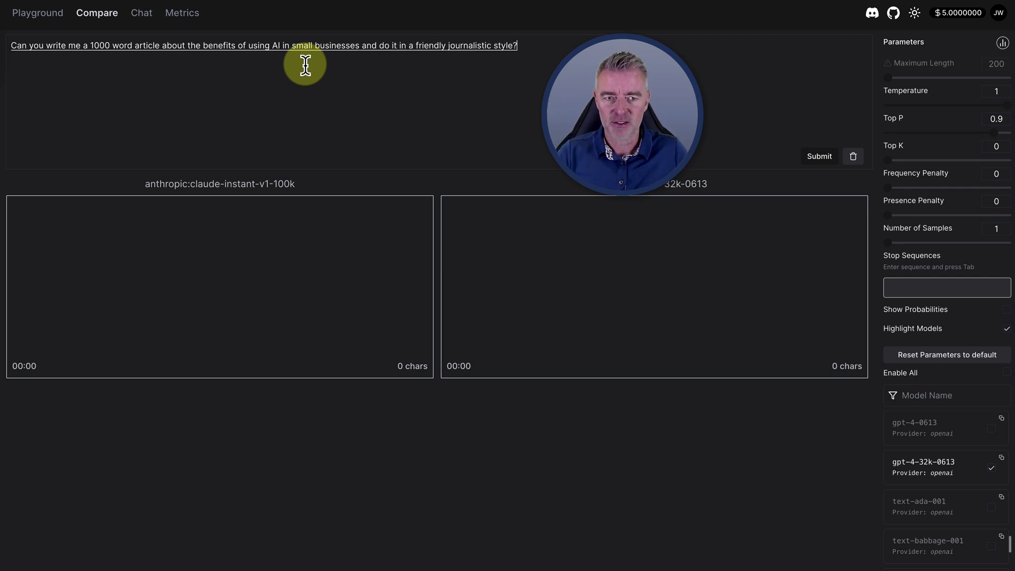
click(819, 158)
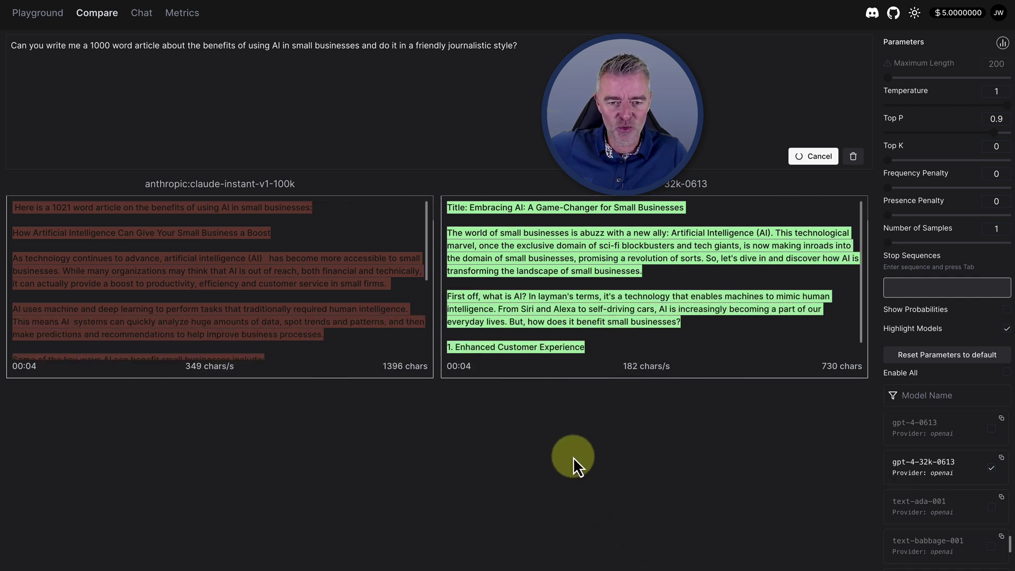
- Read through the articles generated by claude-instant-v1-100k and gpt-4-32k-0613 to compare their content and length
scroll(272, 260, down, 1)
scroll(272, 260, down, 4)
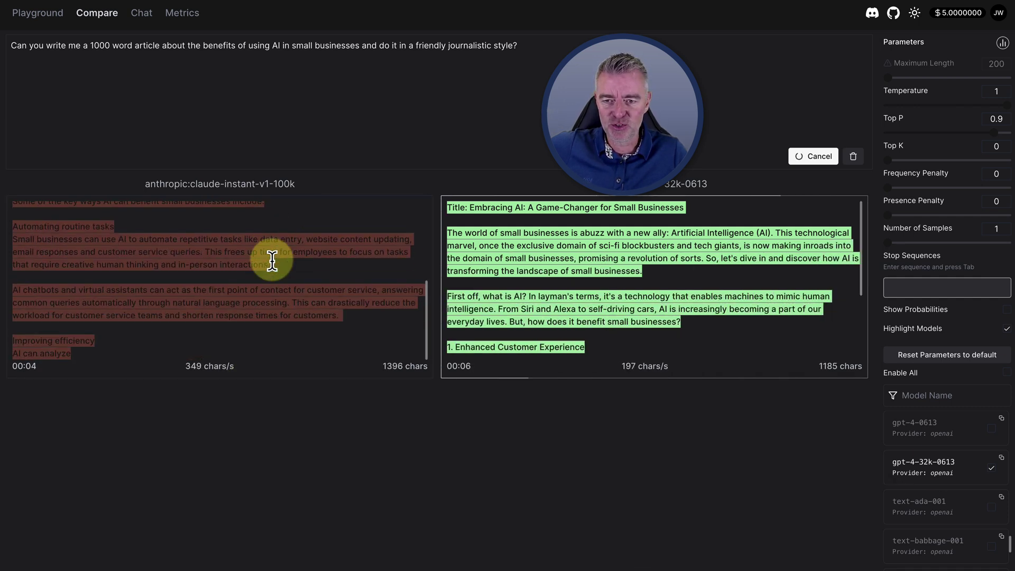
scroll(641, 308, down, 1)
scroll(641, 308, down, 5)
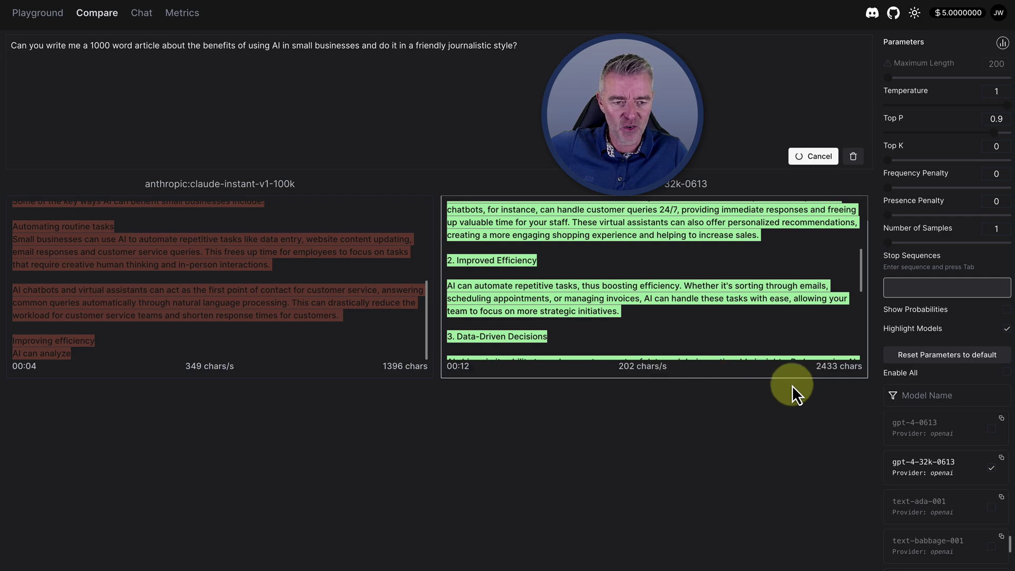
scroll(608, 298, down, 10)
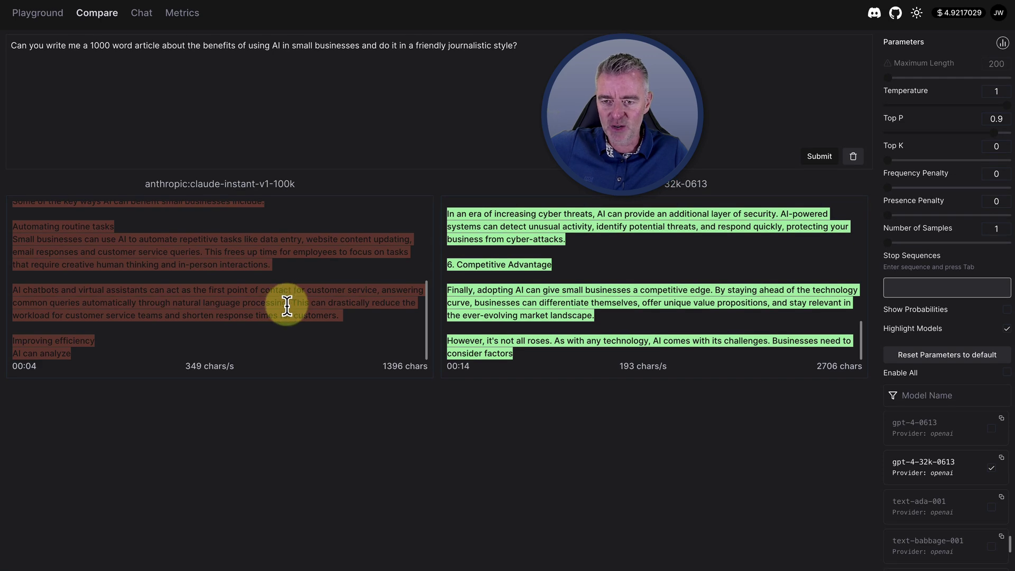
scroll(287, 305, up, 3)
scroll(287, 305, down, 3)
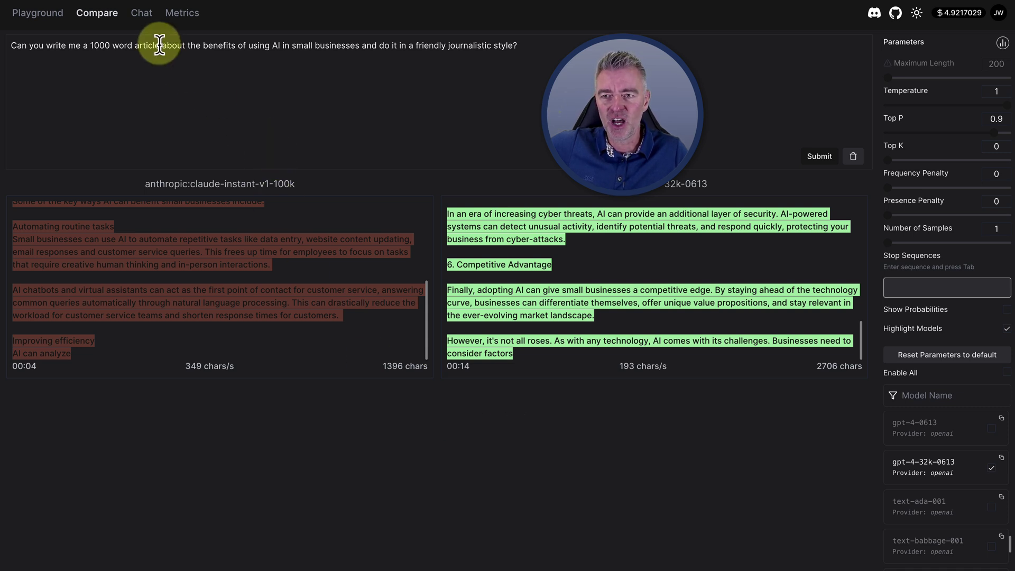
- Open the model metrics and add text-babbage-001 to the completion response time chart and averages table
click(188, 16)
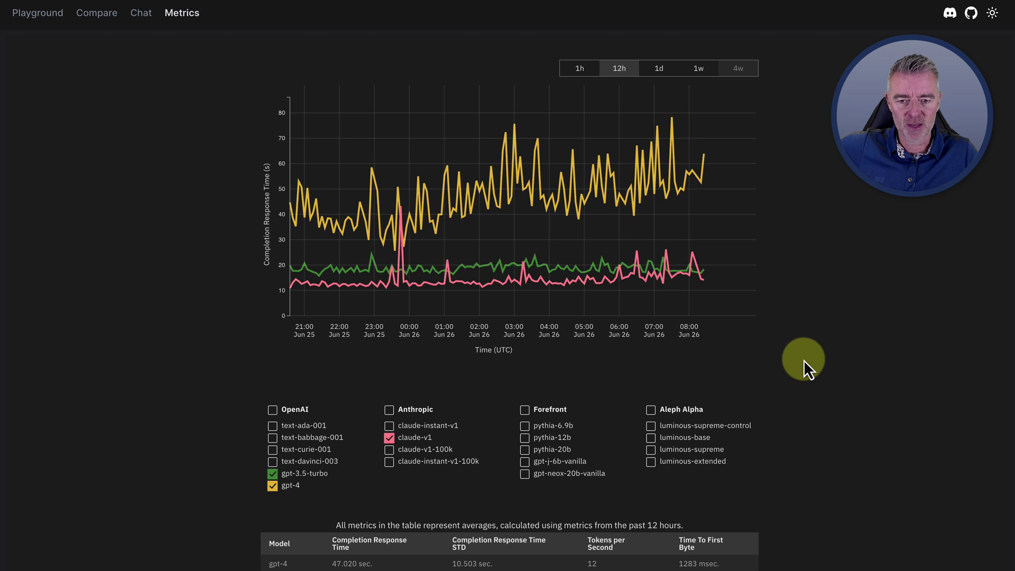
scroll(804, 360, down, 1)
mouse_move(560, 177)
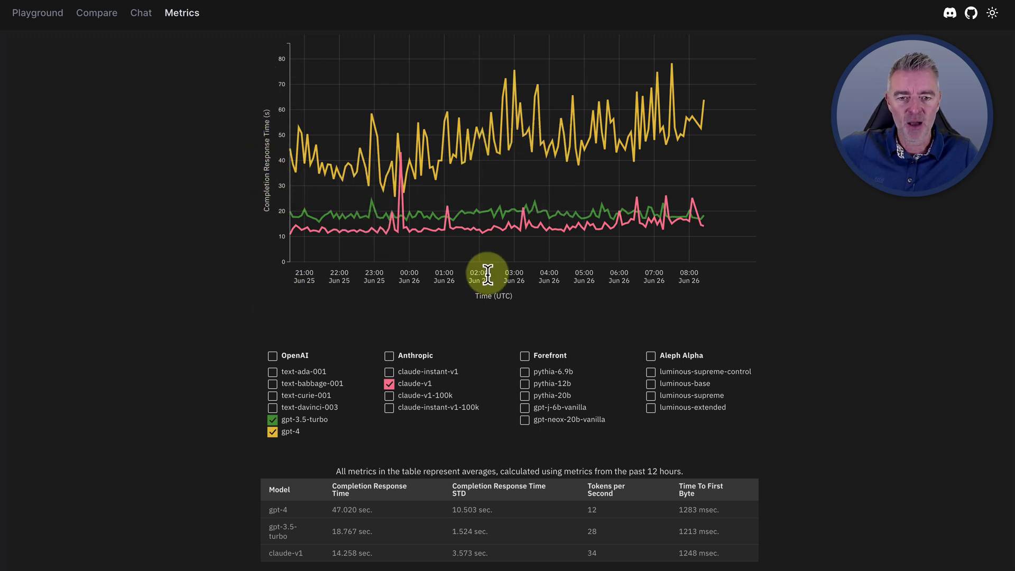
click(272, 386)
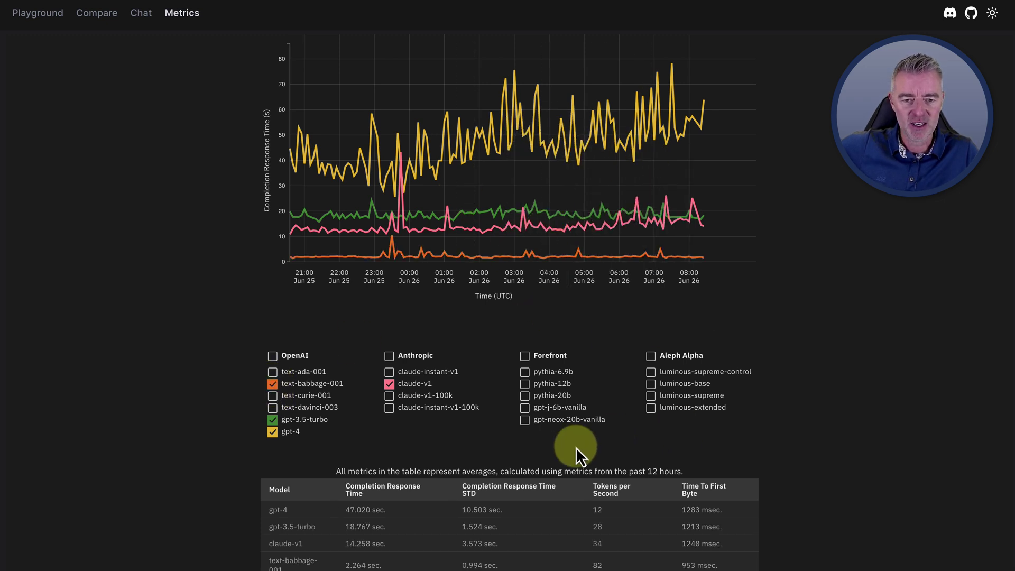
scroll(576, 446, down, 2)
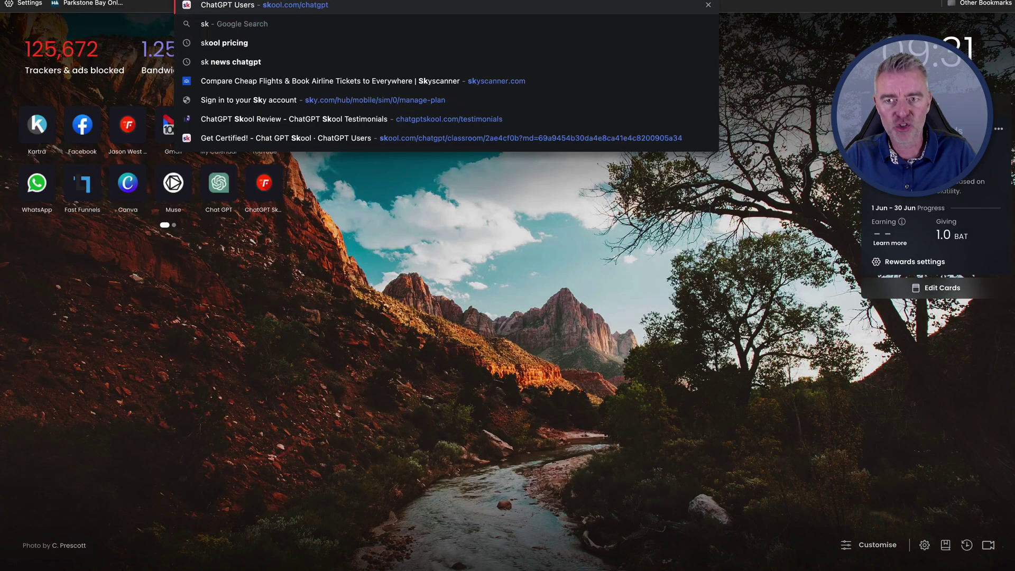
- Open the ChatGPT Users community on Skool in the browser and look through its posts and leaderboard
key(Return)
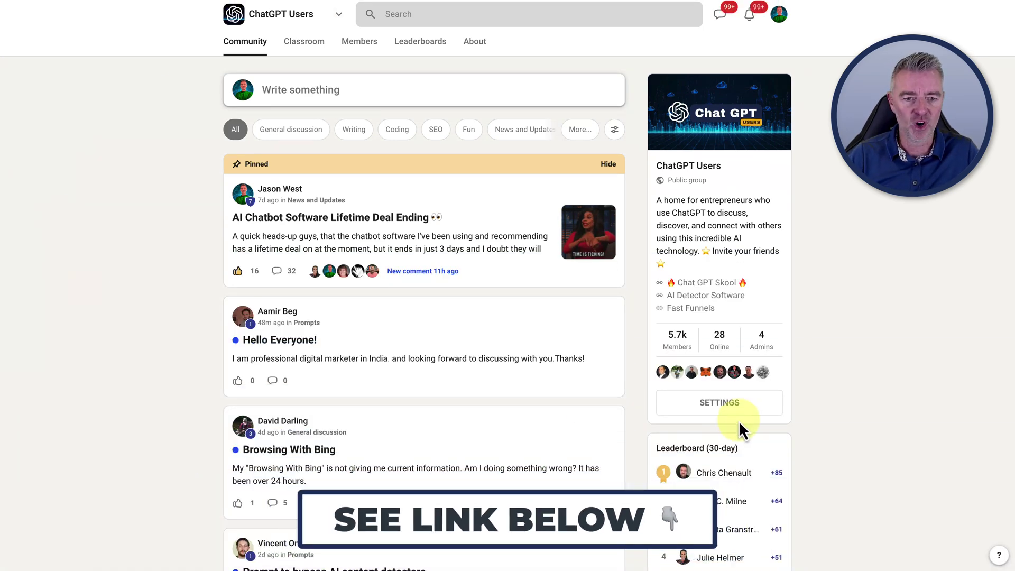
scroll(721, 403, down, 1)
click(719, 370)
scroll(443, 388, down, 3)
scroll(443, 387, up, 4)
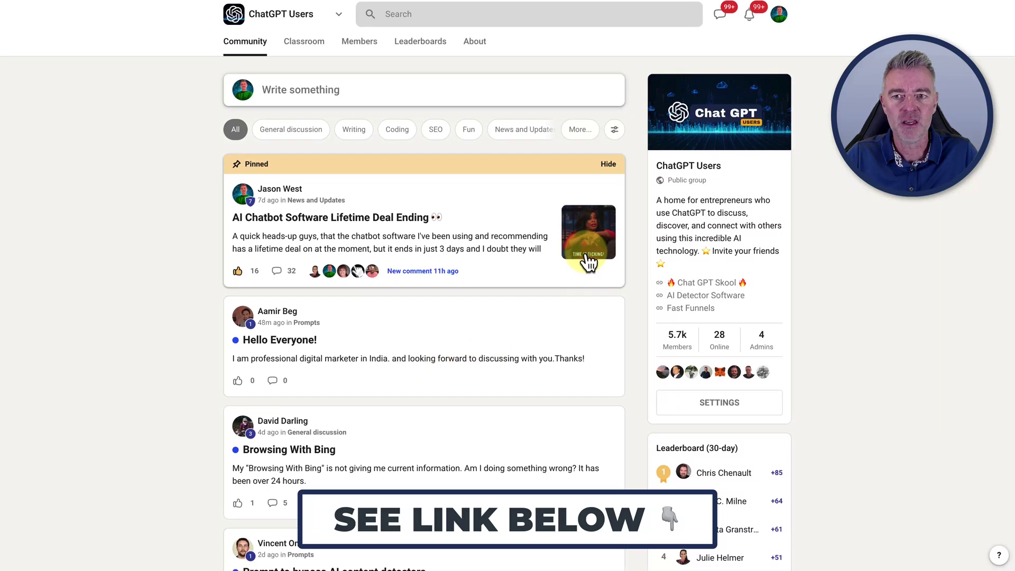
click(360, 42)
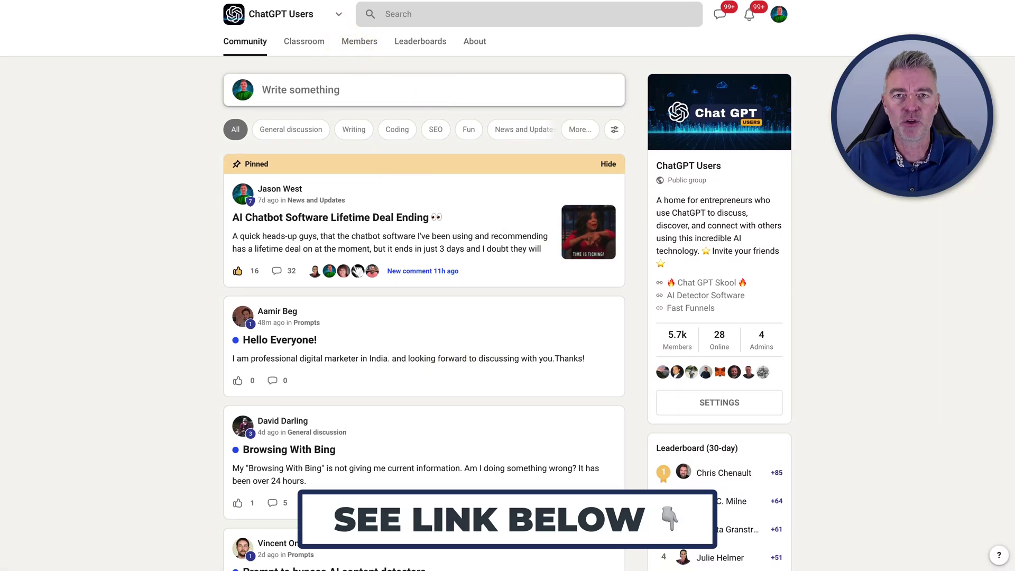
scroll(510, 478, down, 10)
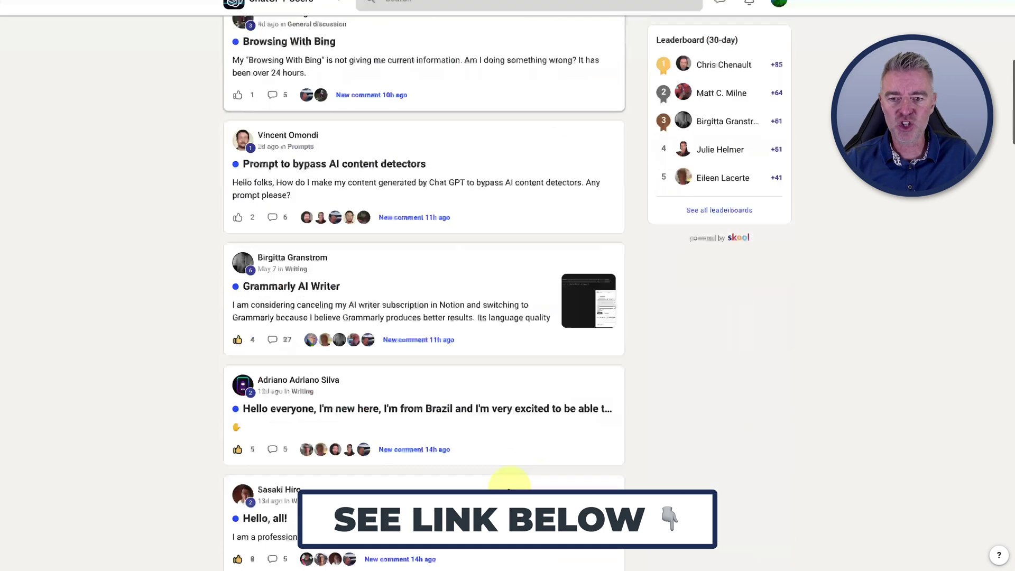
- Browse further through the member posts in the ChatGPT Users community feed
scroll(509, 486, down, 3)
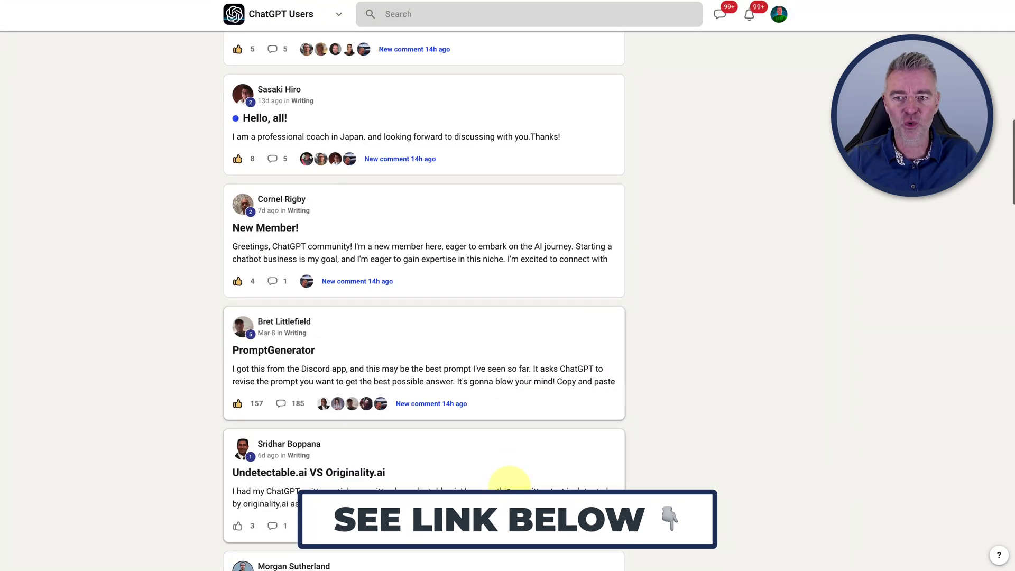
scroll(510, 486, down, 4)
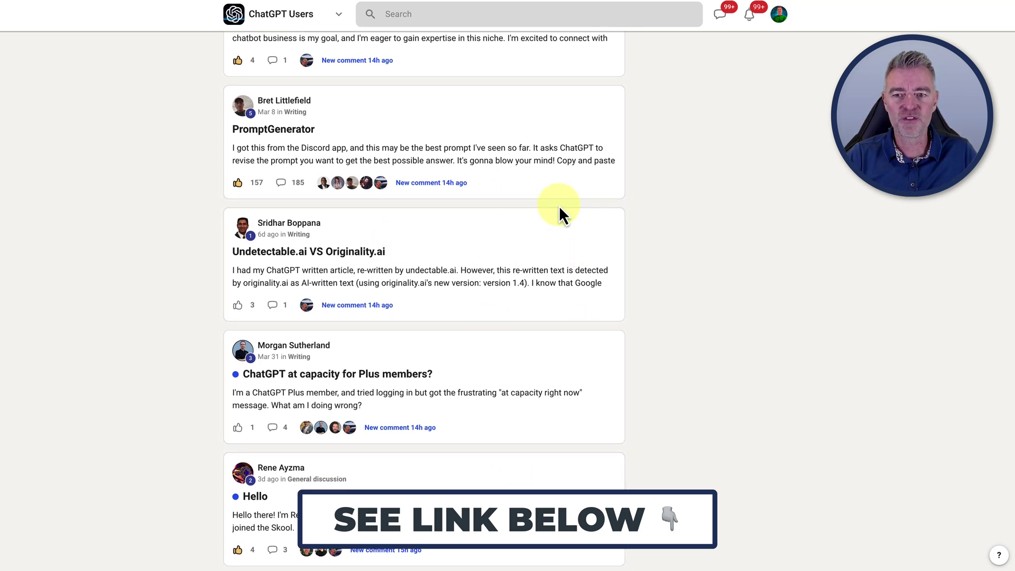
scroll(557, 211, down, 1)
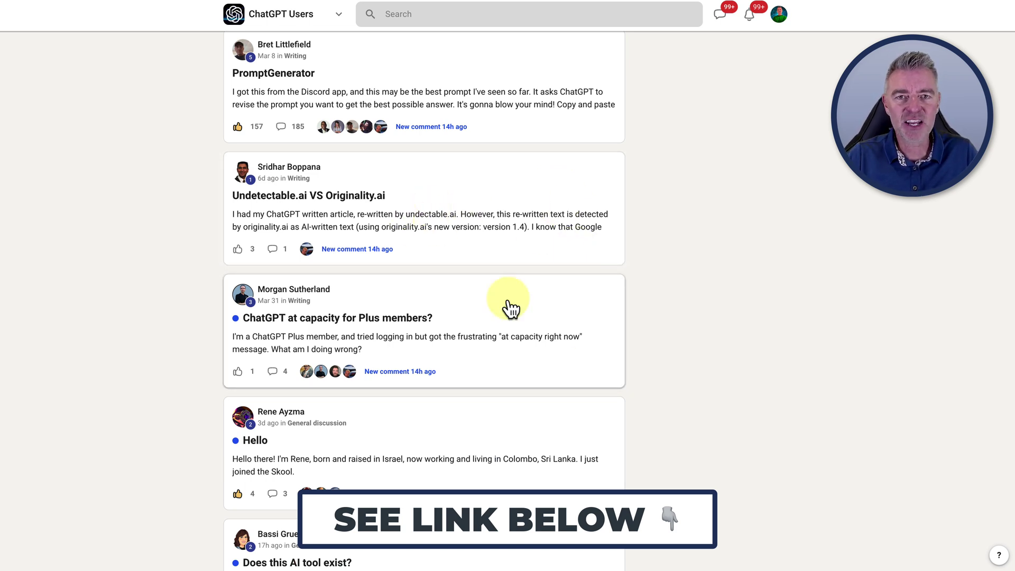
scroll(509, 306, down, 3)
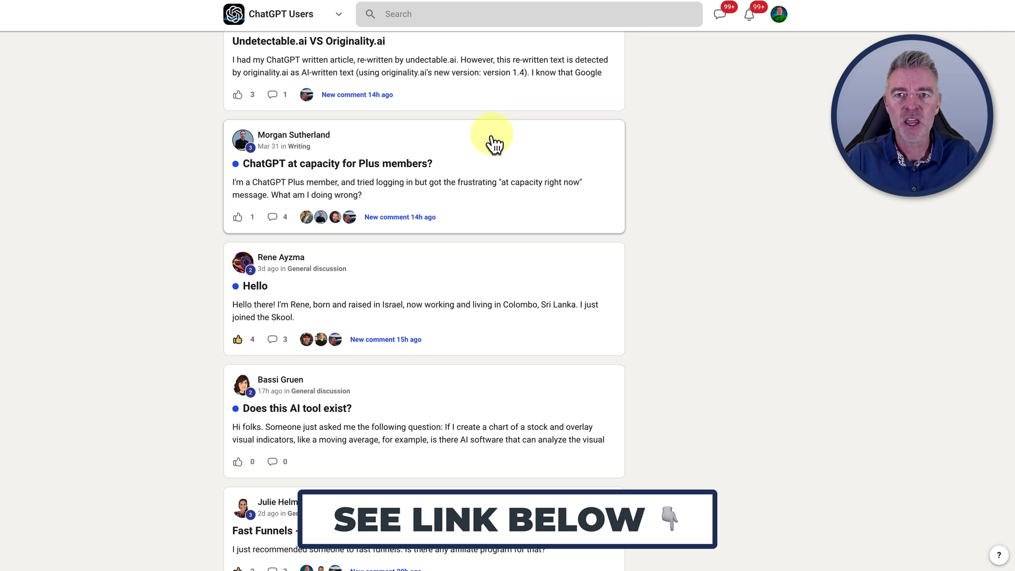
scroll(495, 143, up, 15)
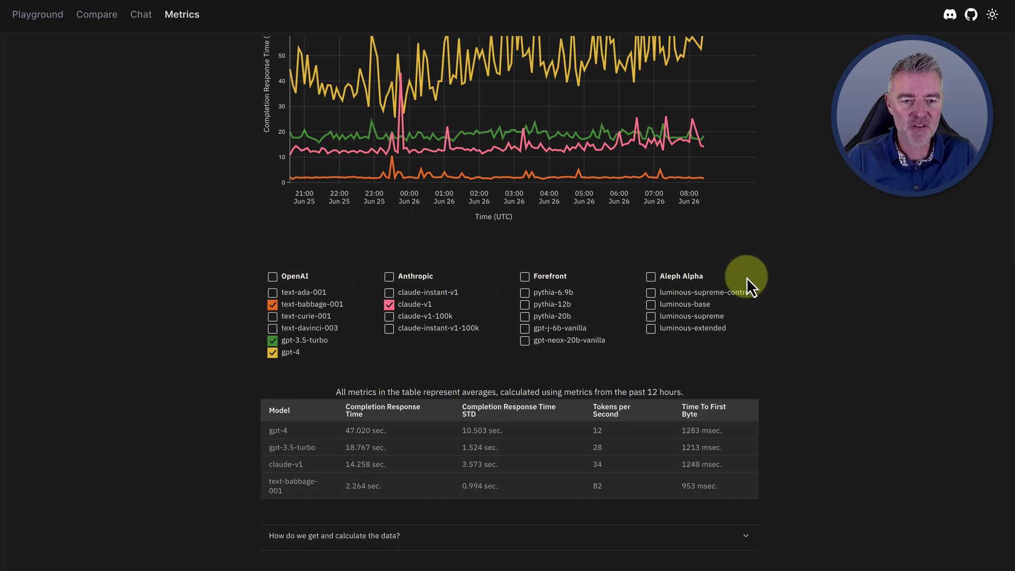
- Switch from the model metrics to the chat and select openai gpt-4-32k-0613 as its model
scroll(629, 378, up, 3)
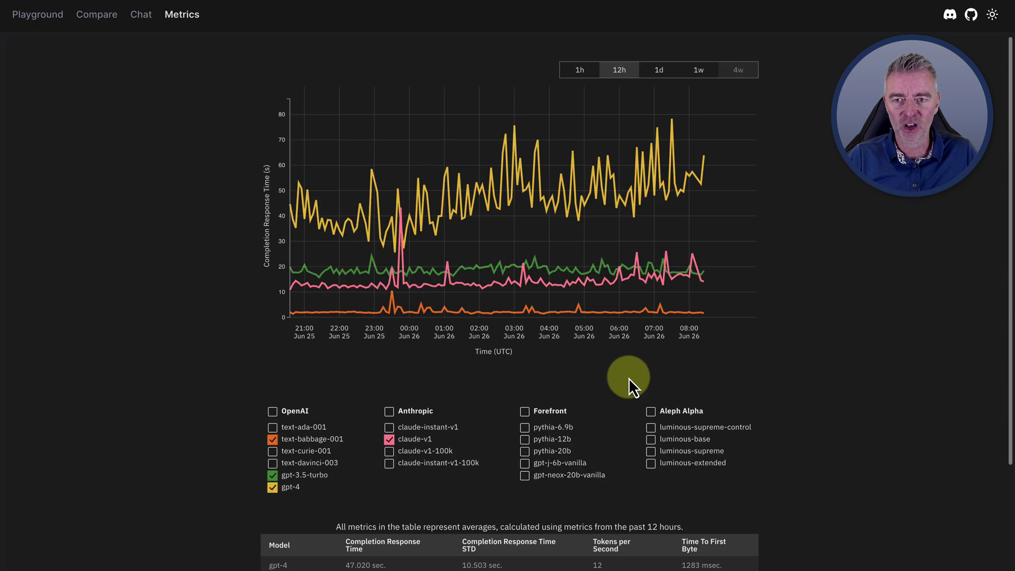
click(142, 18)
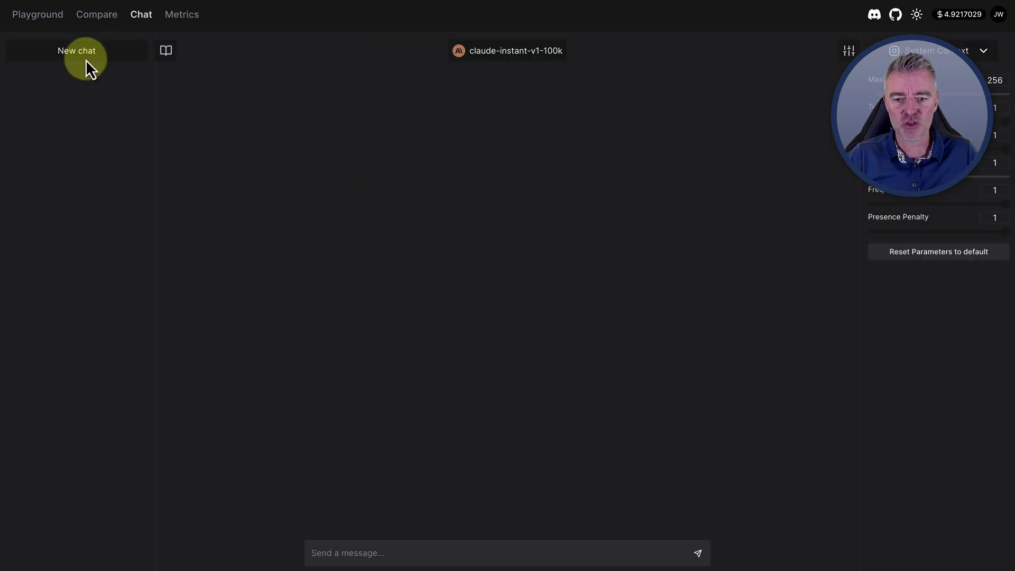
click(550, 60)
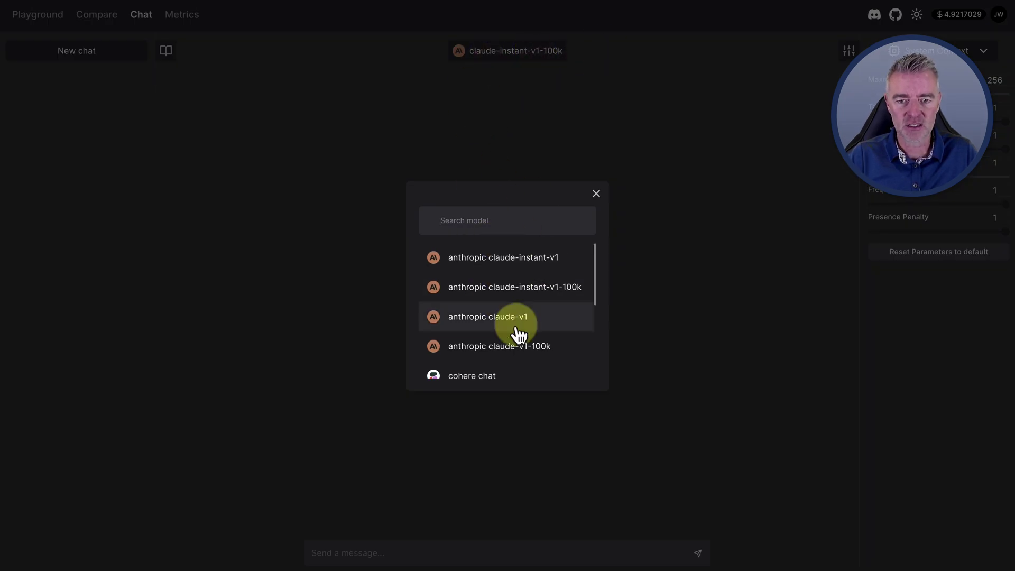
scroll(517, 334, down, 5)
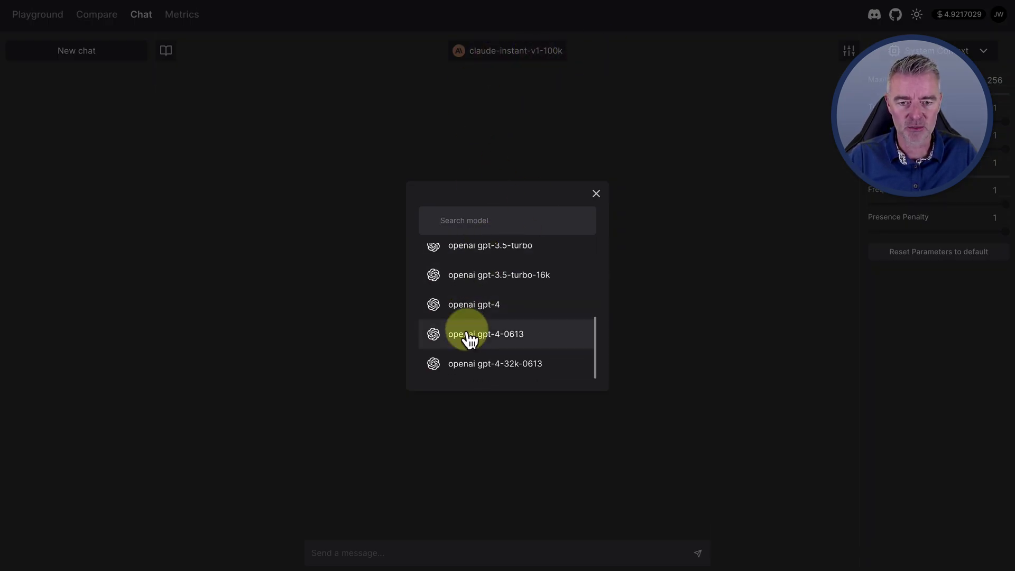
click(497, 363)
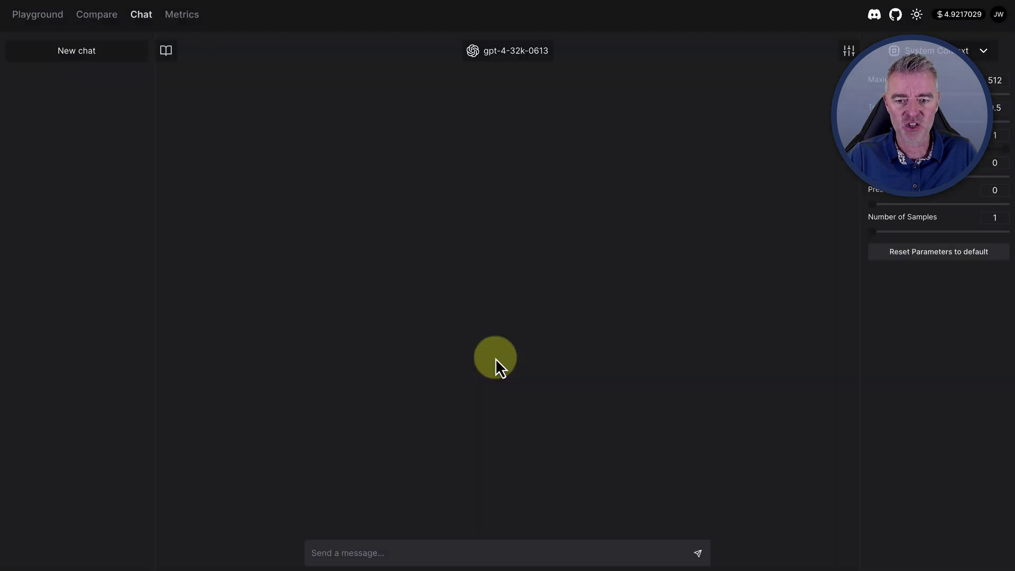
- Send the chat prompt "Write me a 500 word article all about electric vehicles in the benefits of using them"
click(339, 553)
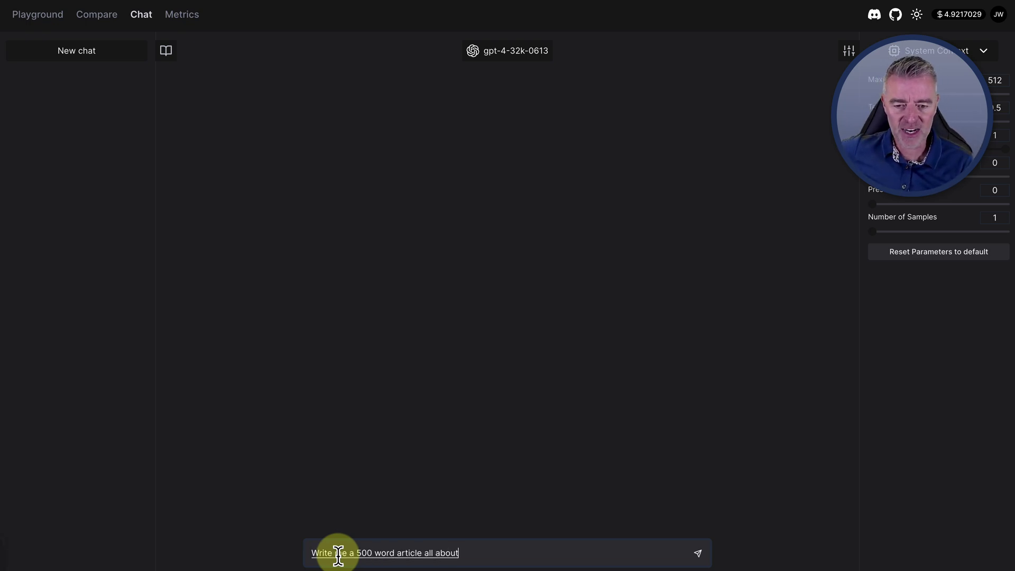
text(vehicles in the benefits of using them)
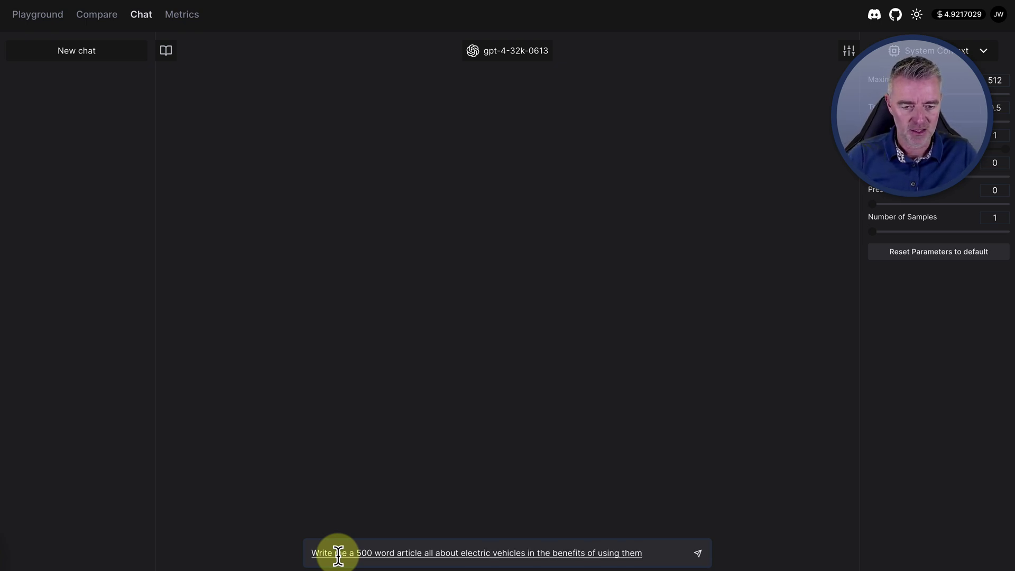
key(Return)
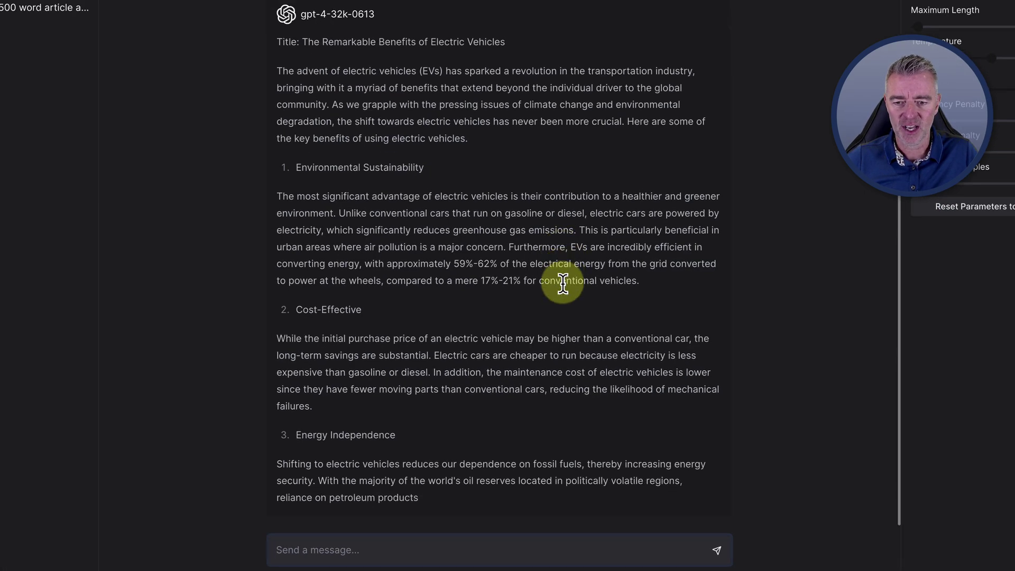
- Read through the generated electric vehicles article and copy the response to the clipboard
scroll(506, 358, up, 5)
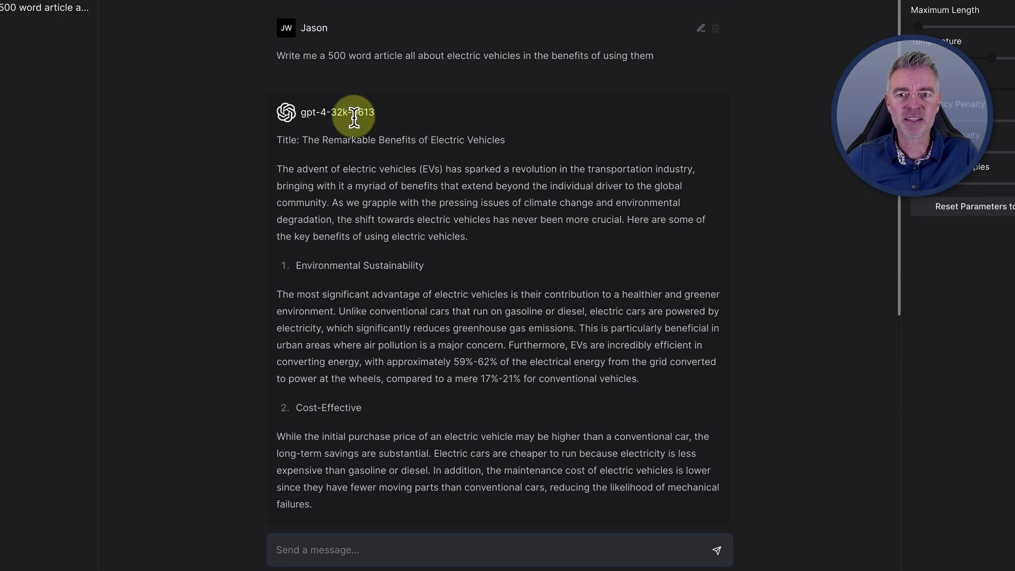
drag(336, 113, 358, 112)
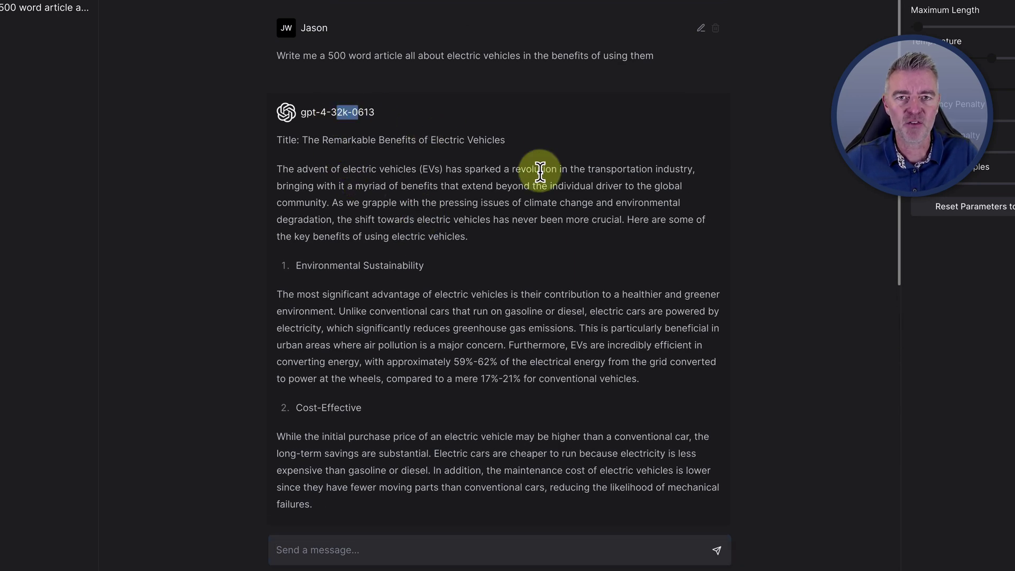
click(527, 341)
scroll(527, 341, down, 9)
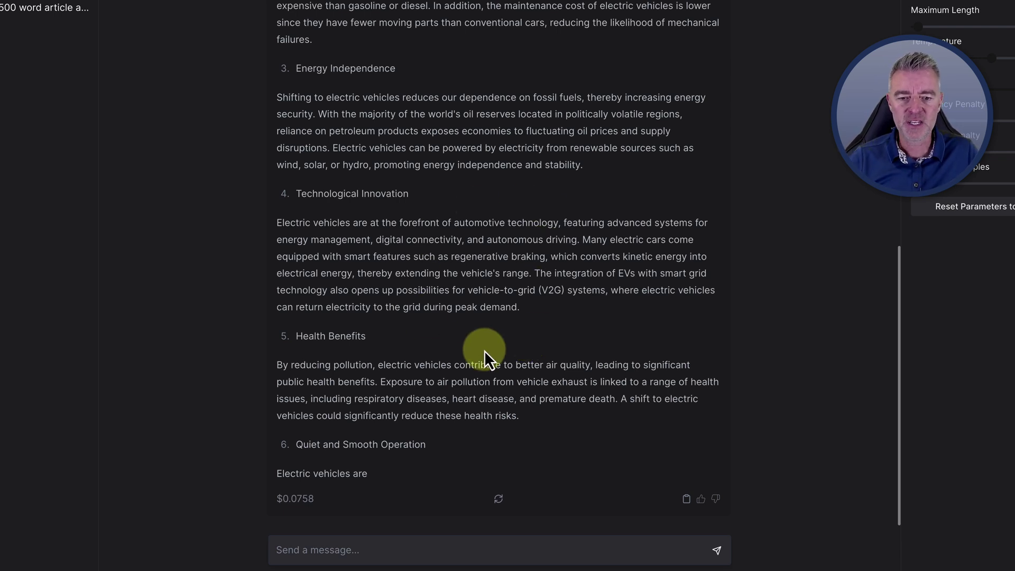
scroll(485, 350, up, 1)
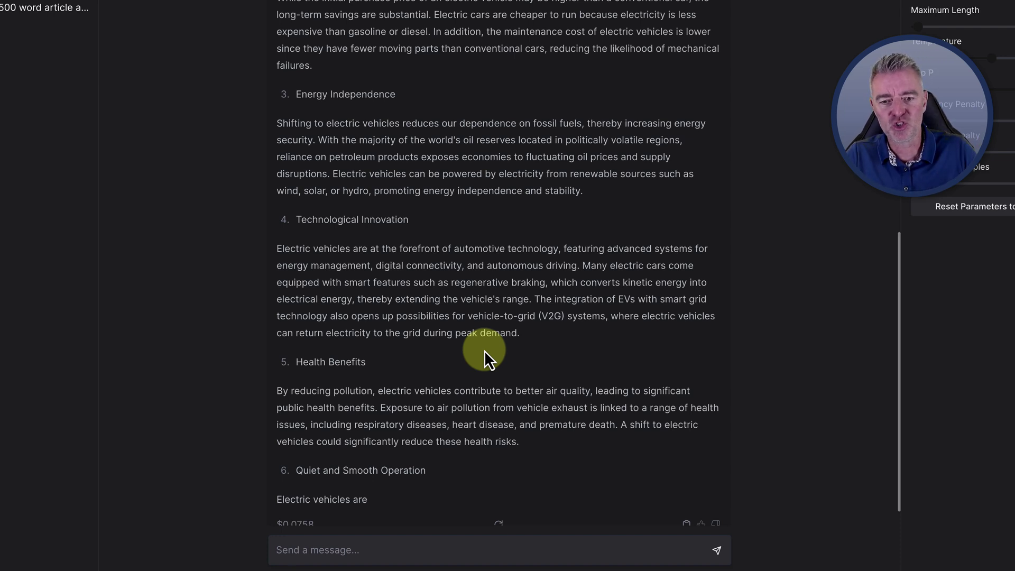
scroll(485, 350, down, 1)
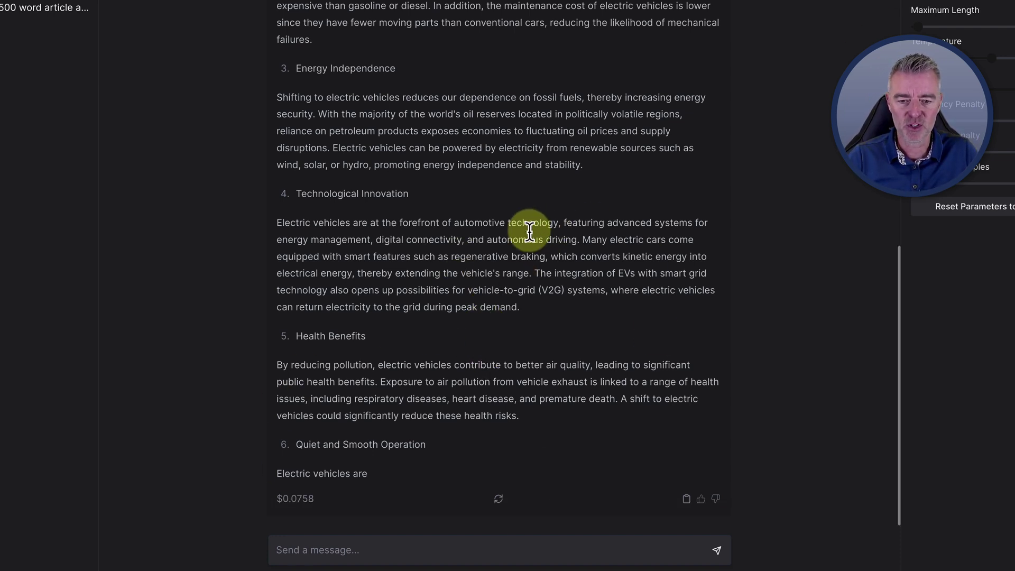
click(686, 500)
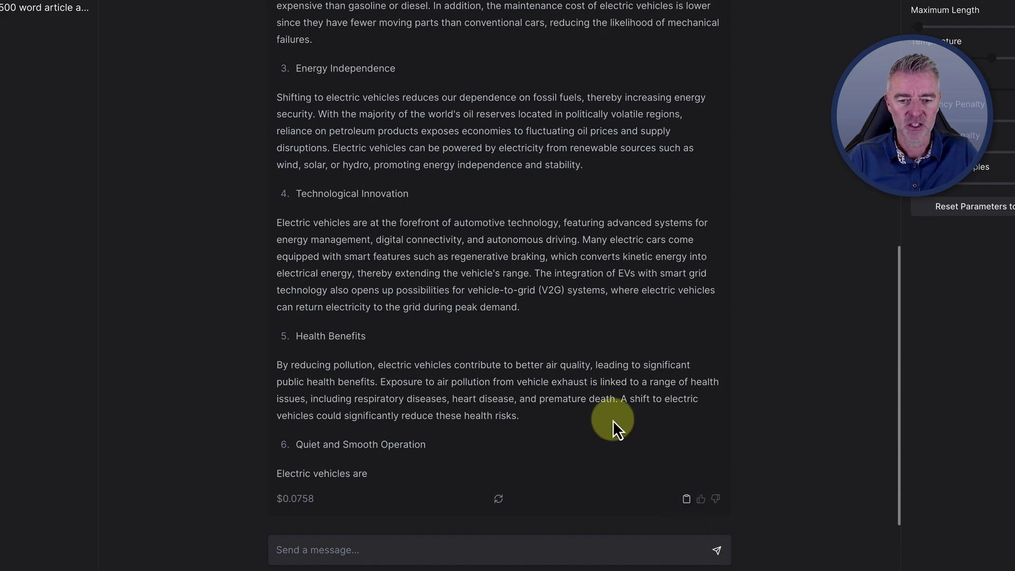
scroll(485, 257, up, 10)
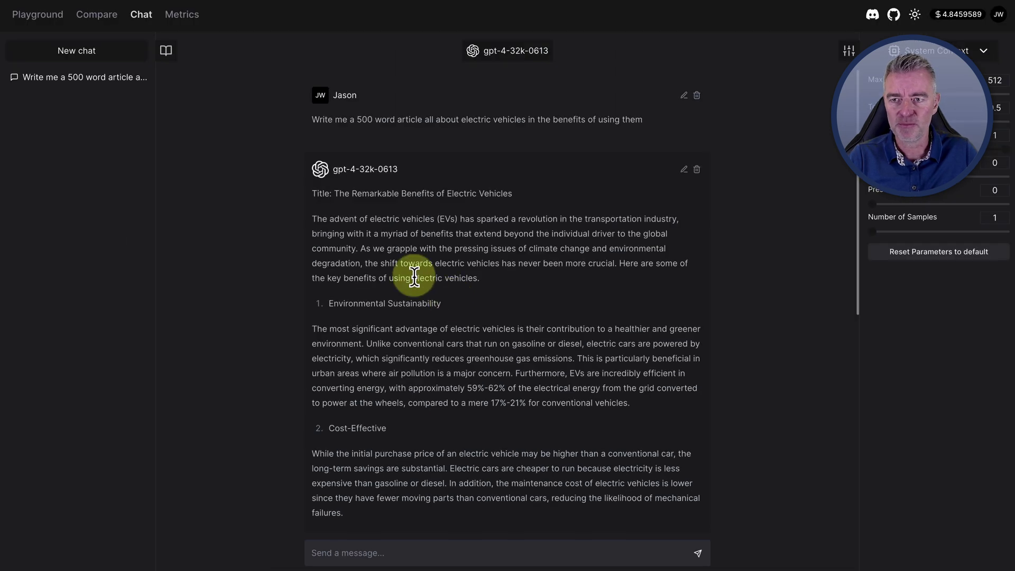
- Return to the model comparison, resubmit the existing 1000 word small-business AI article prompt, and read both models' responses
click(98, 16)
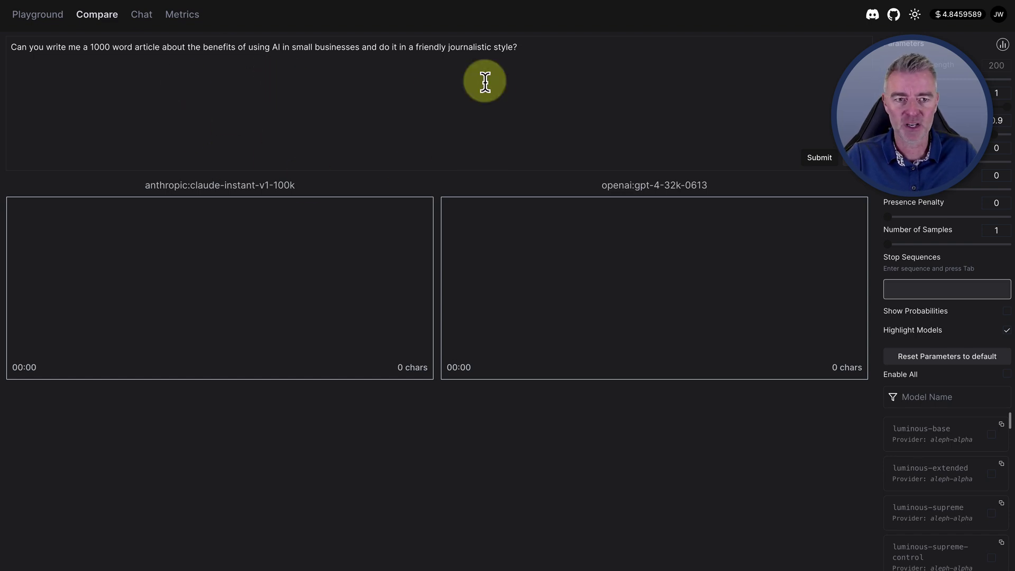
click(820, 157)
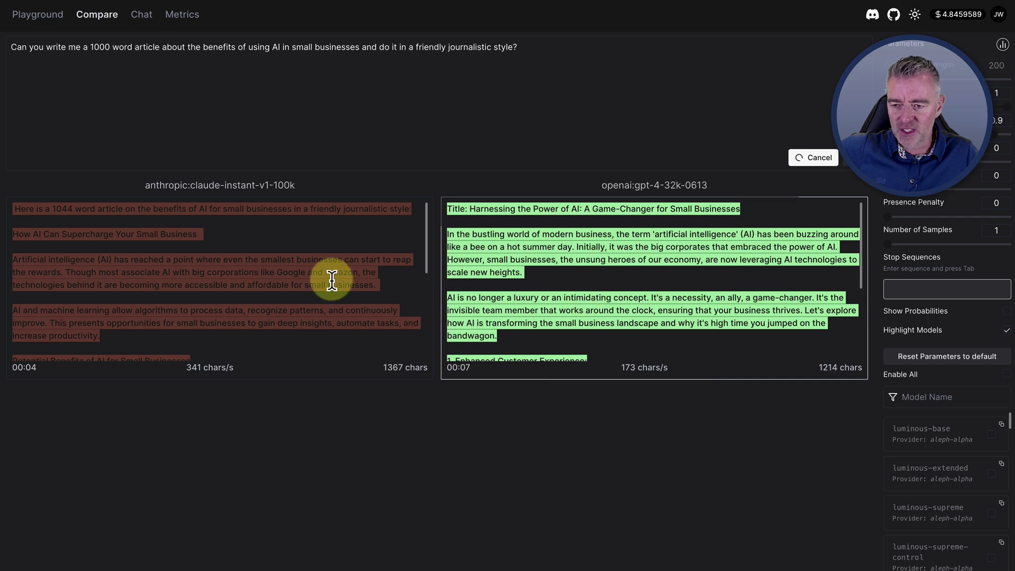
scroll(332, 280, down, 5)
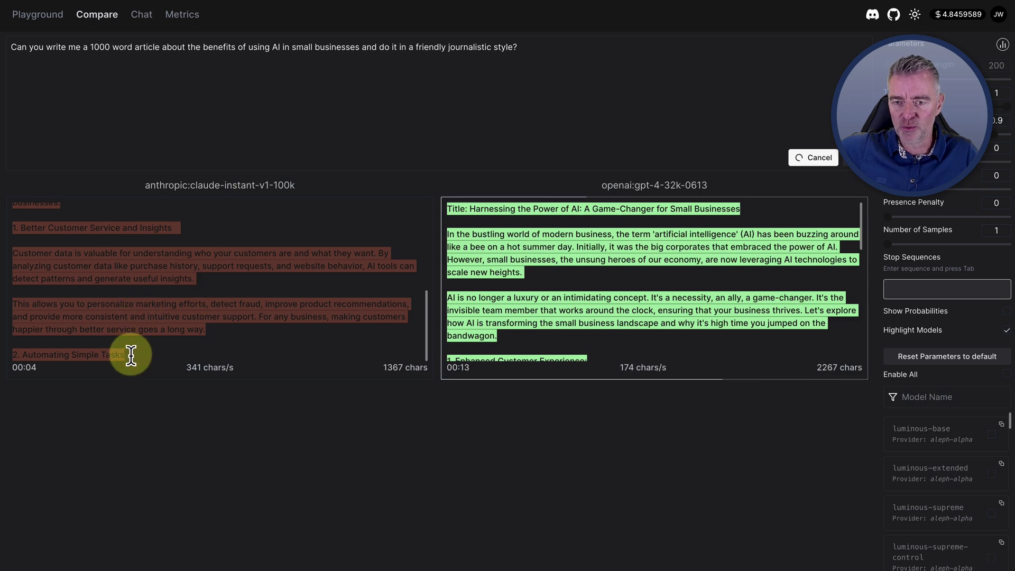
scroll(598, 317, down, 5)
scroll(600, 317, down, 5)
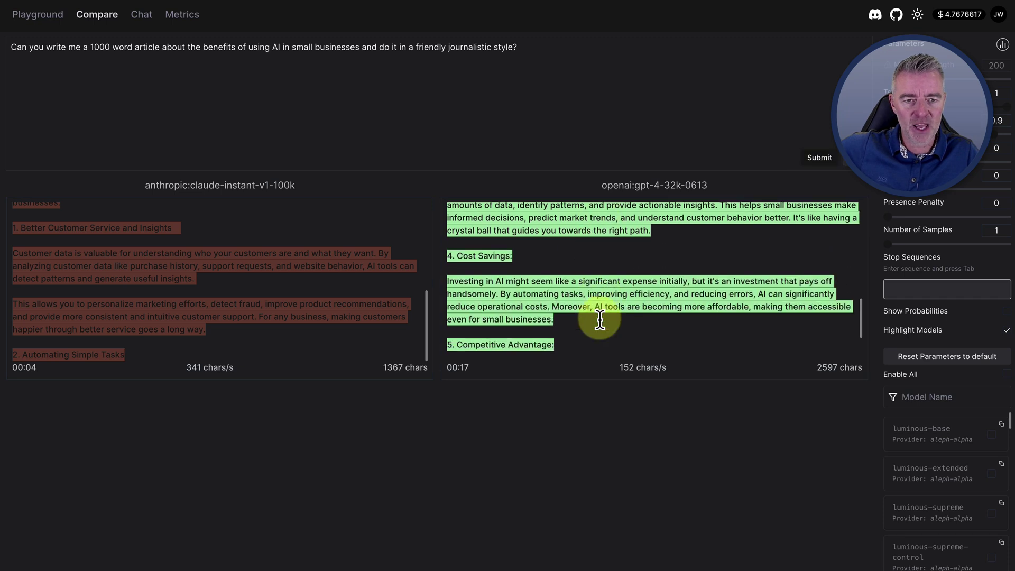
scroll(648, 332, down, 3)
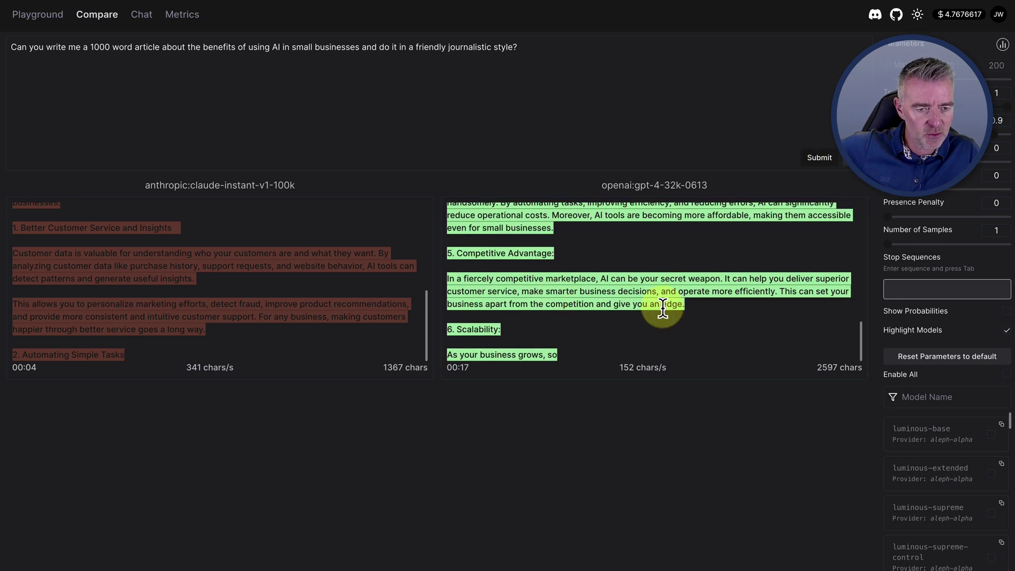
- Replace the comparison prompt with "continue", submit it to both models, and review their replies
drag(518, 47, 9, 53)
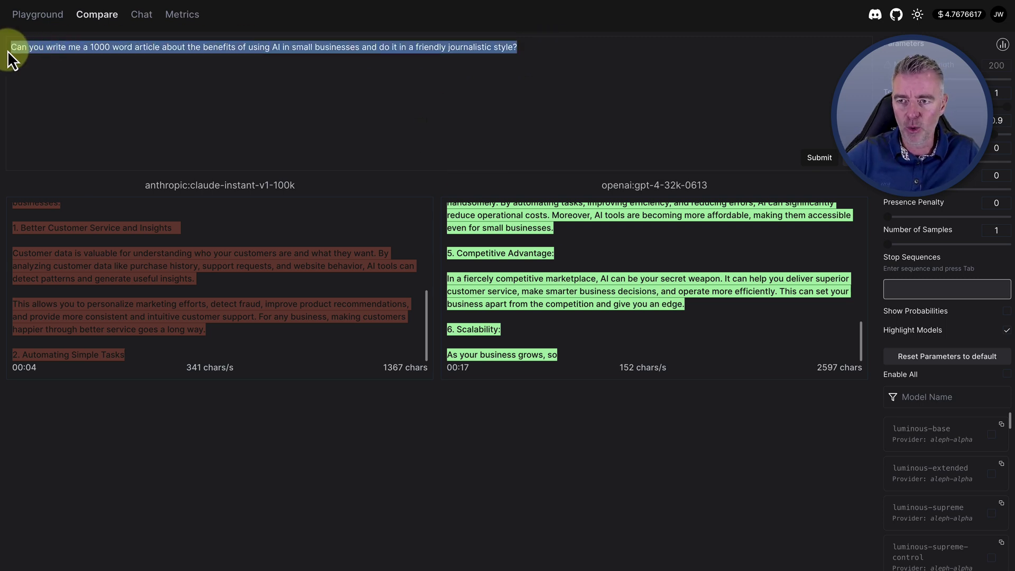
text(continue)
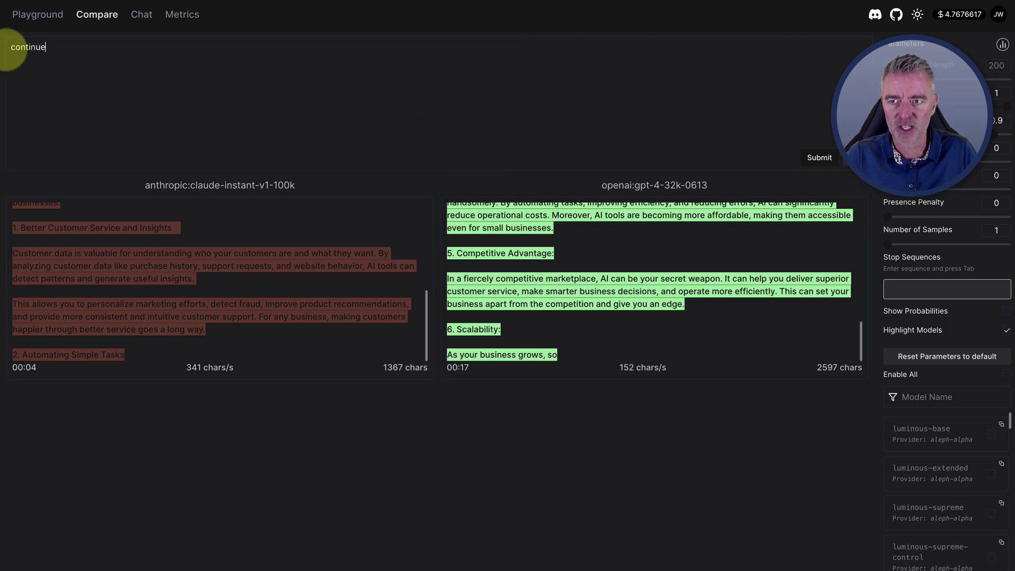
click(820, 158)
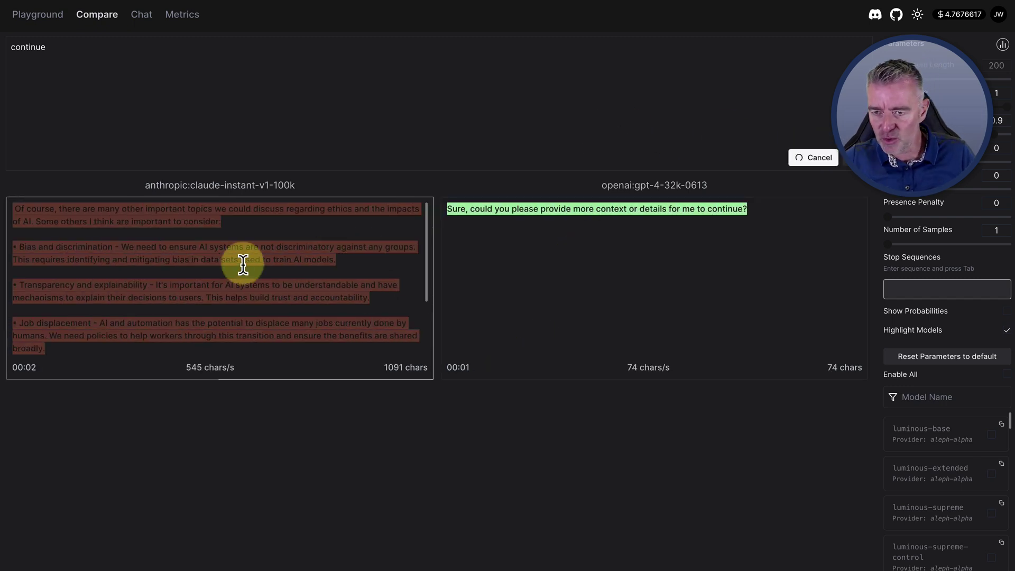
scroll(405, 321, down, 3)
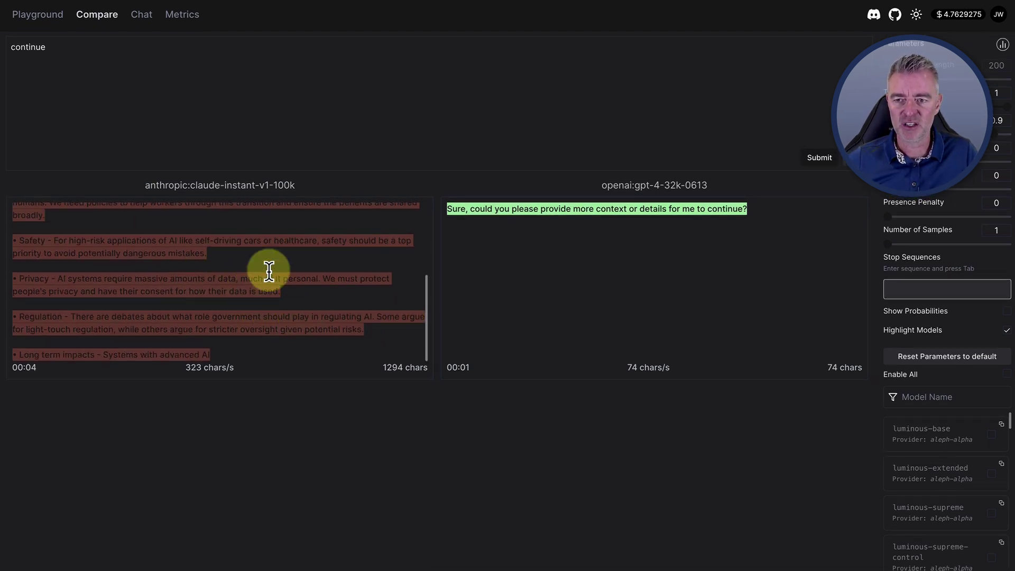
scroll(215, 267, up, 3)
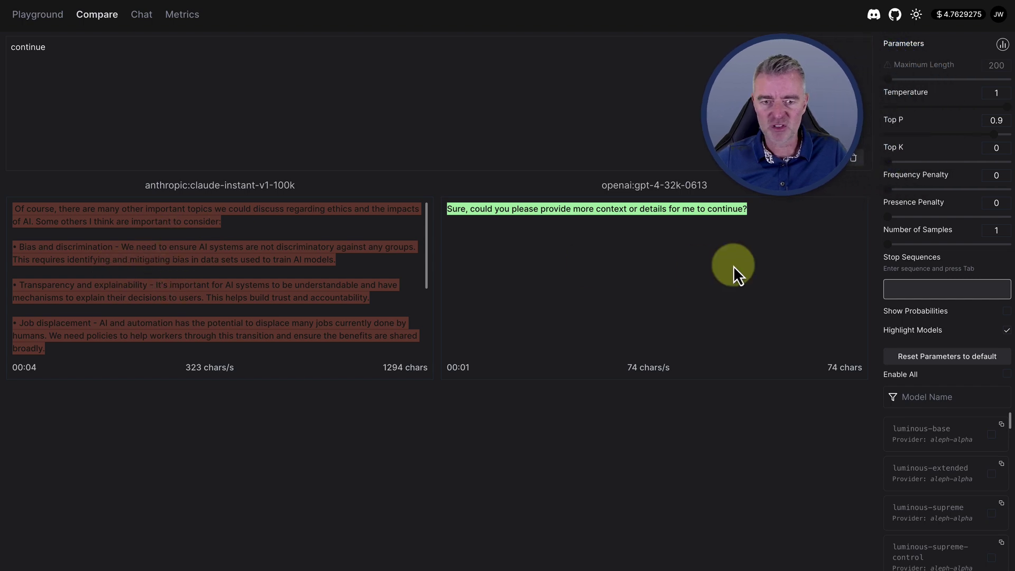
- Examine the explanations of the generation parameters, including Frequency Penalty and Presence Penalty
drag(118, 56, 3, 57)
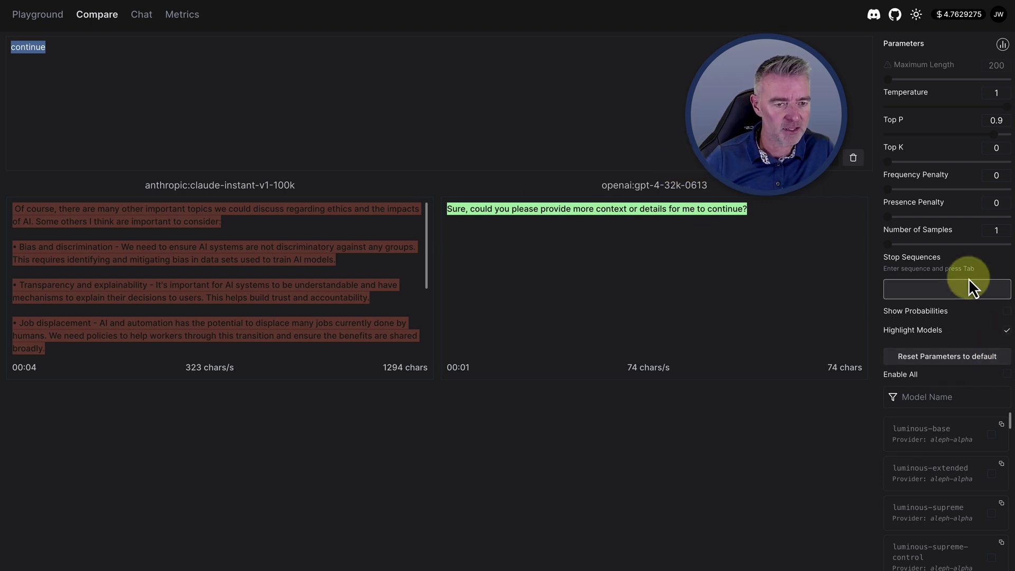
click(920, 59)
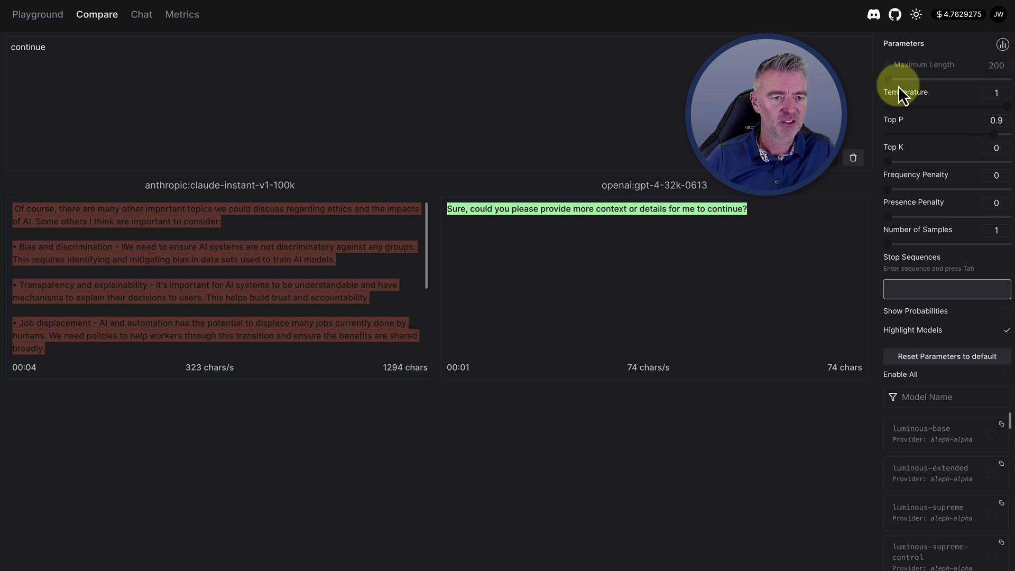
mouse_move(902, 80)
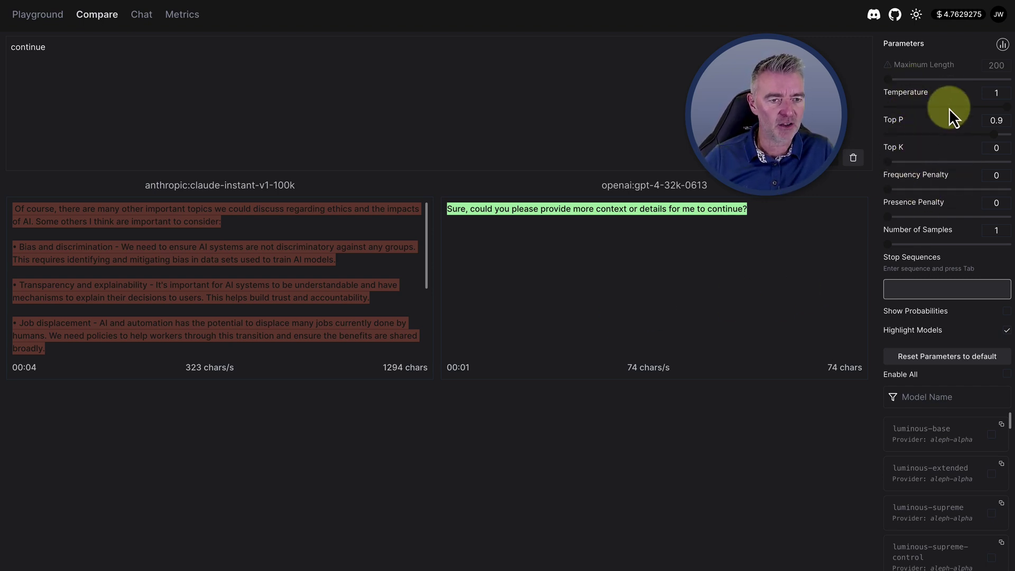
mouse_move(908, 175)
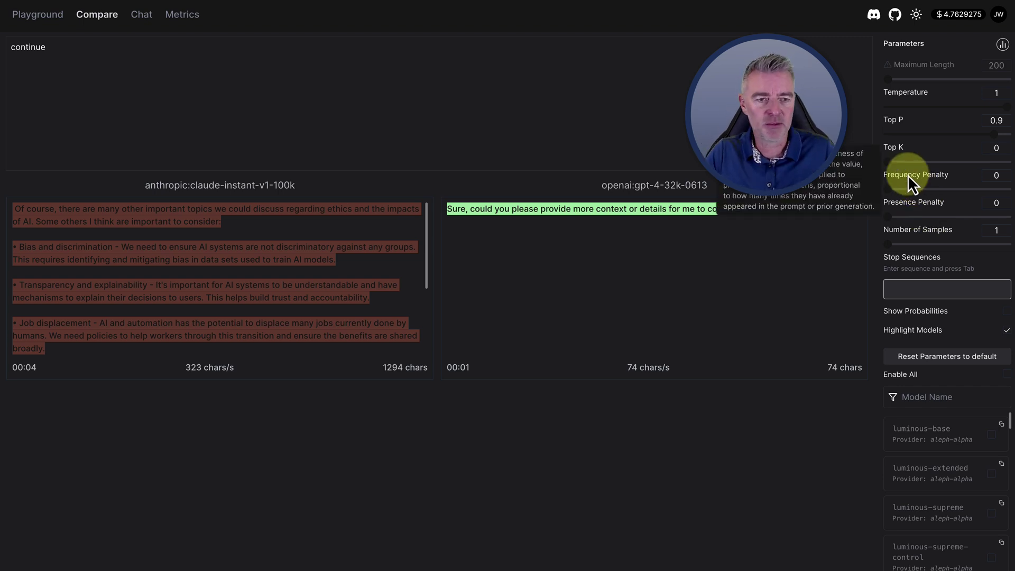
mouse_move(907, 207)
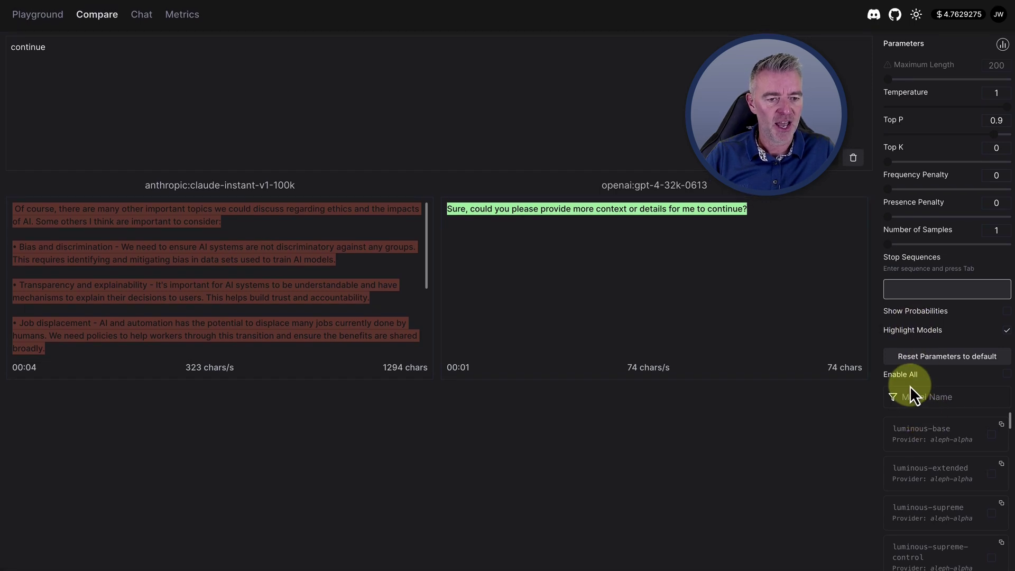
- Add the forefront pythia-6.9b and huggingface bigcode/santacoder models to the comparison
scroll(933, 523, down, 10)
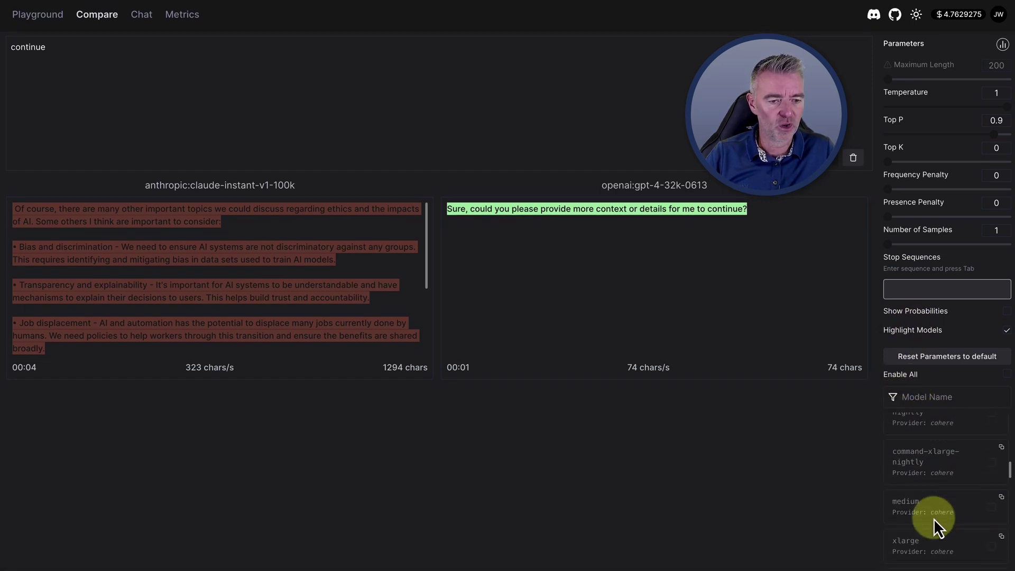
scroll(934, 518, down, 3)
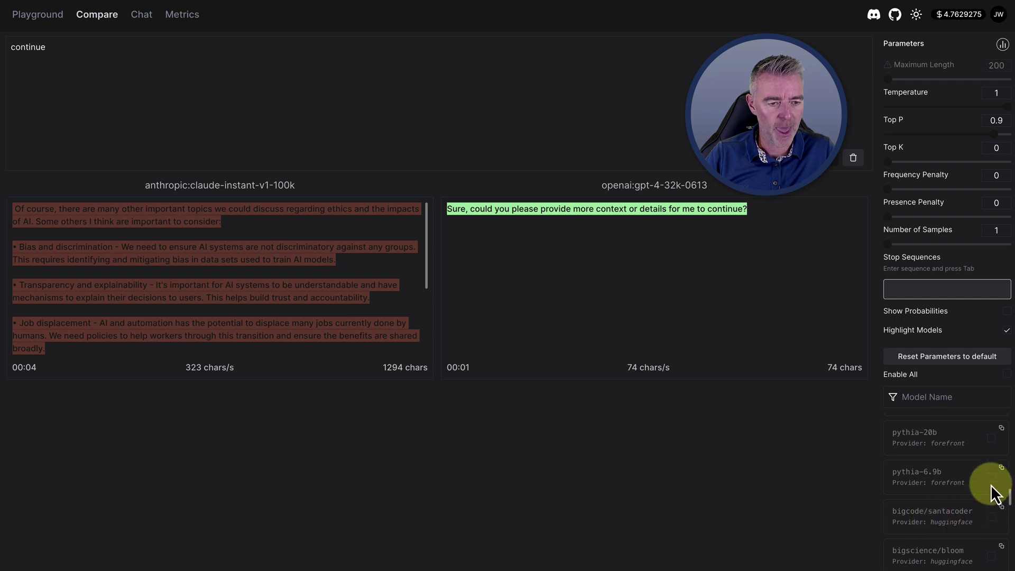
click(993, 480)
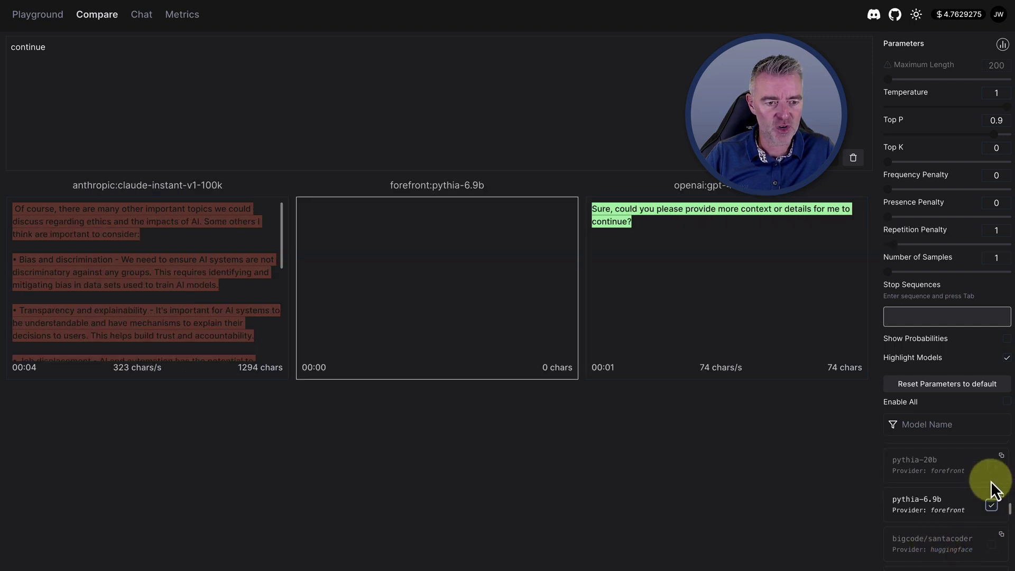
click(989, 545)
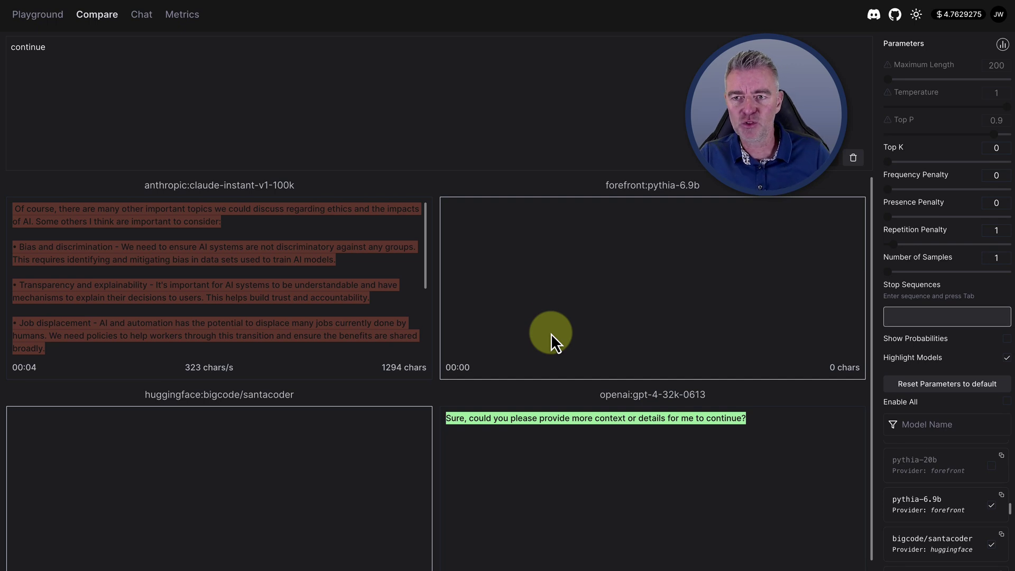
- Return to the single-model Playground and check the account's remaining credit balance
click(41, 15)
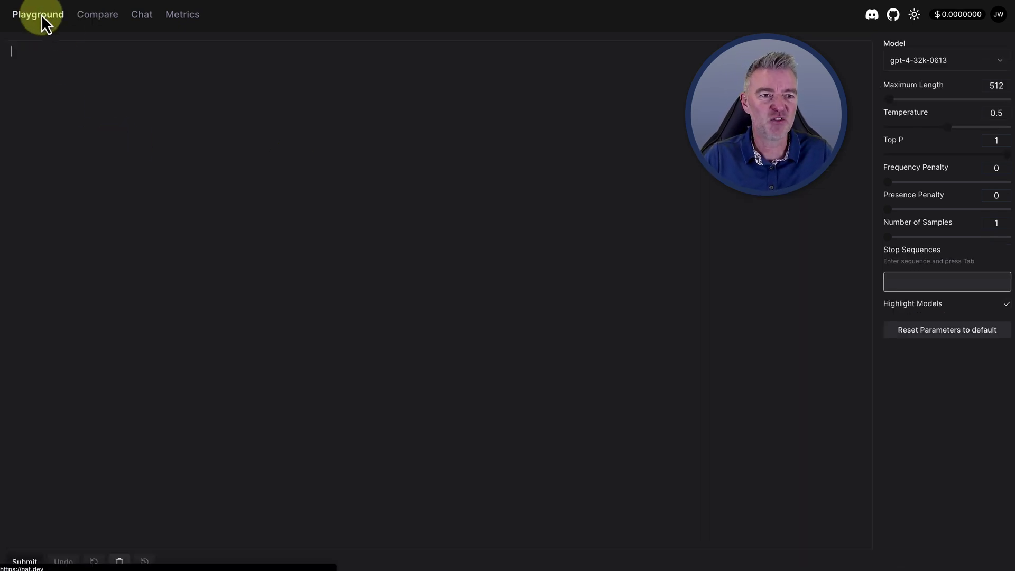
click(957, 27)
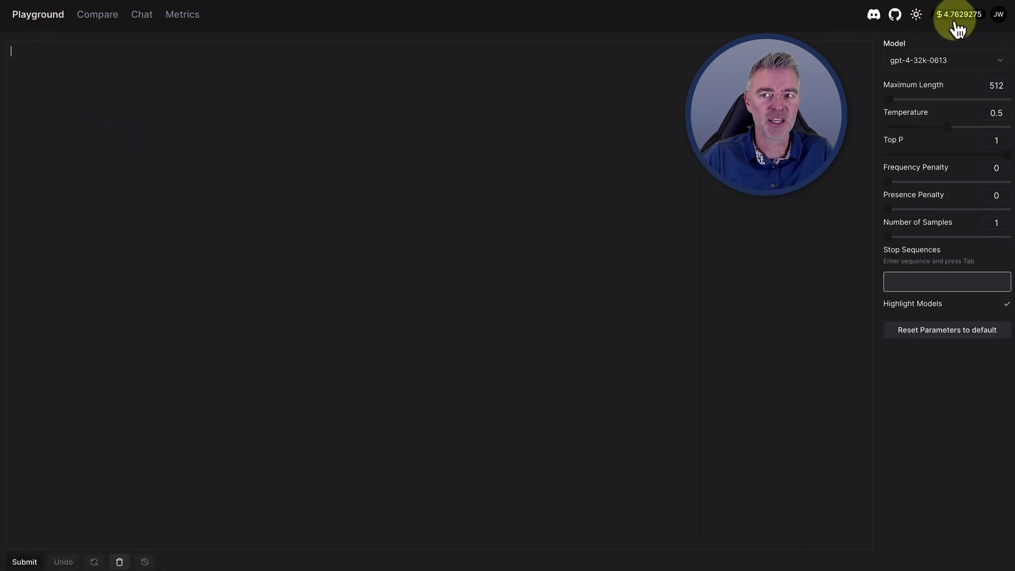